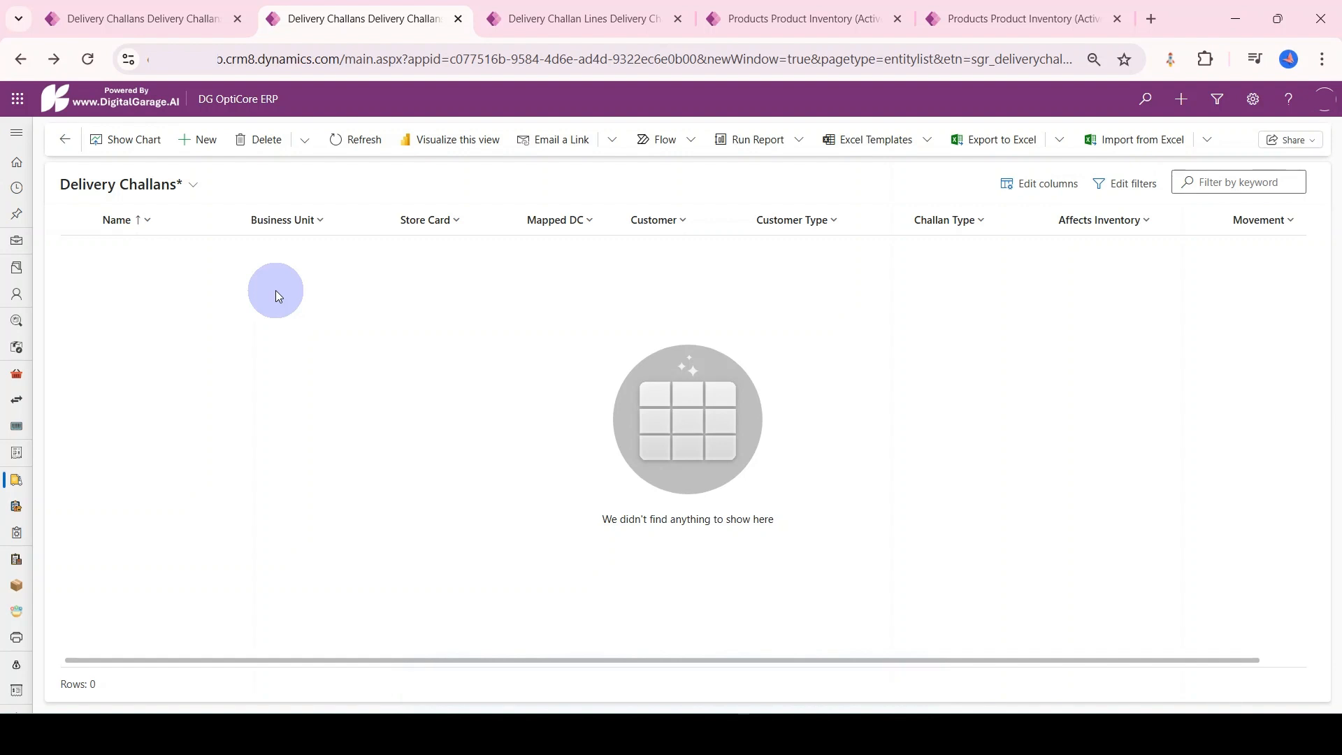
click(659, 152)
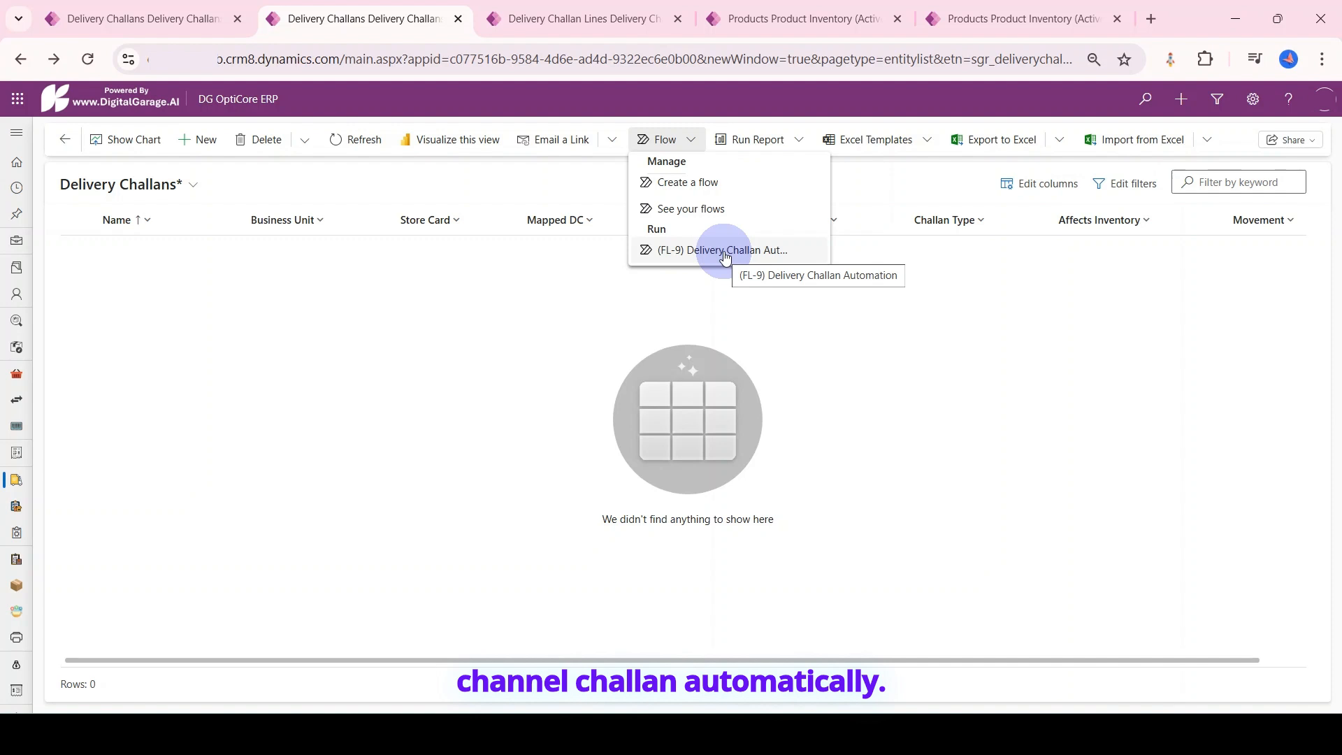
click(589, 261)
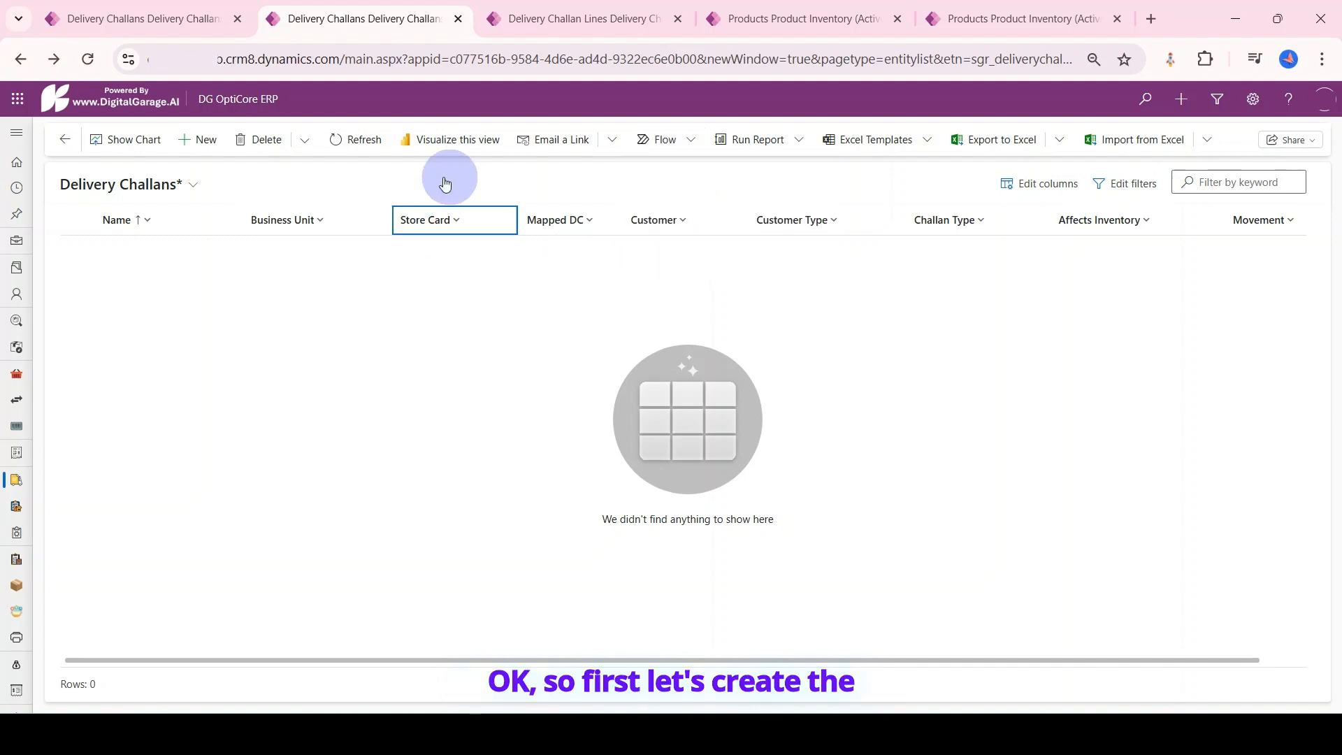
Start a new delivery challan with Grand Hangers as the business unit and Vertex Products as the customer/party
click(210, 141)
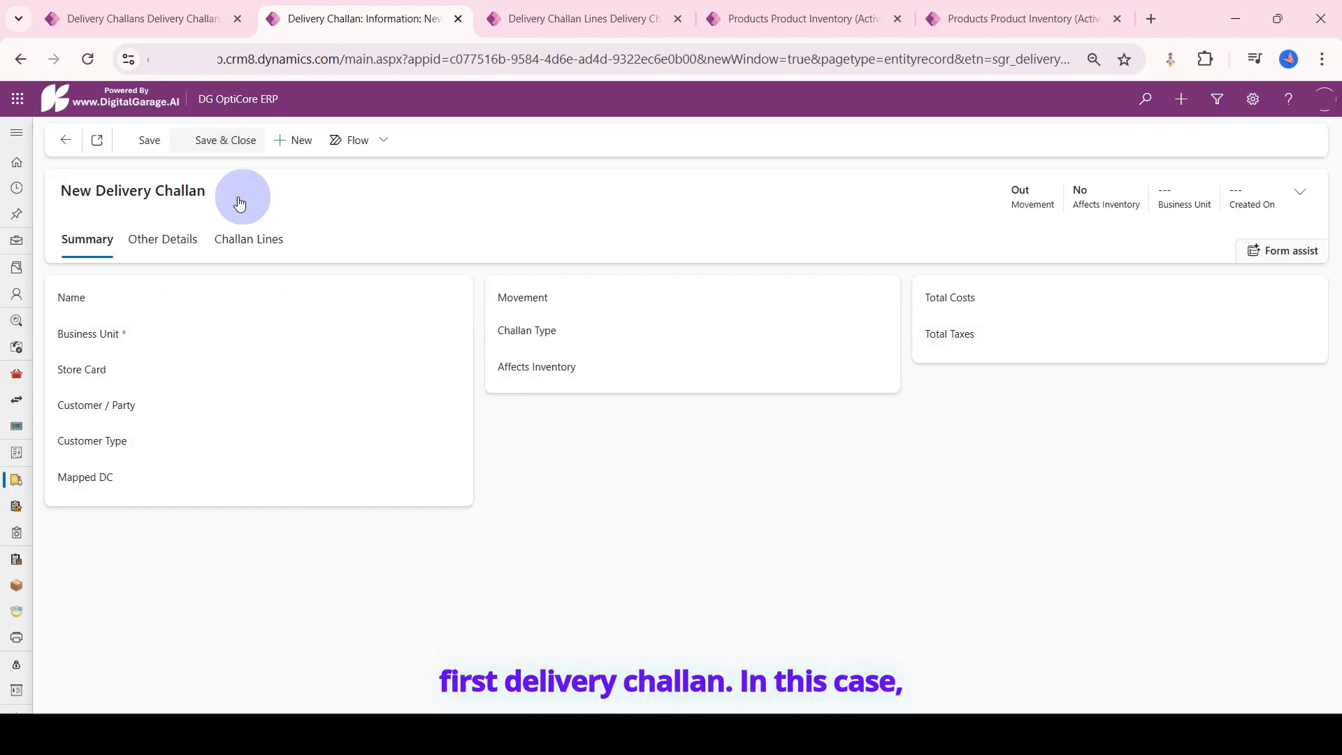
click(448, 339)
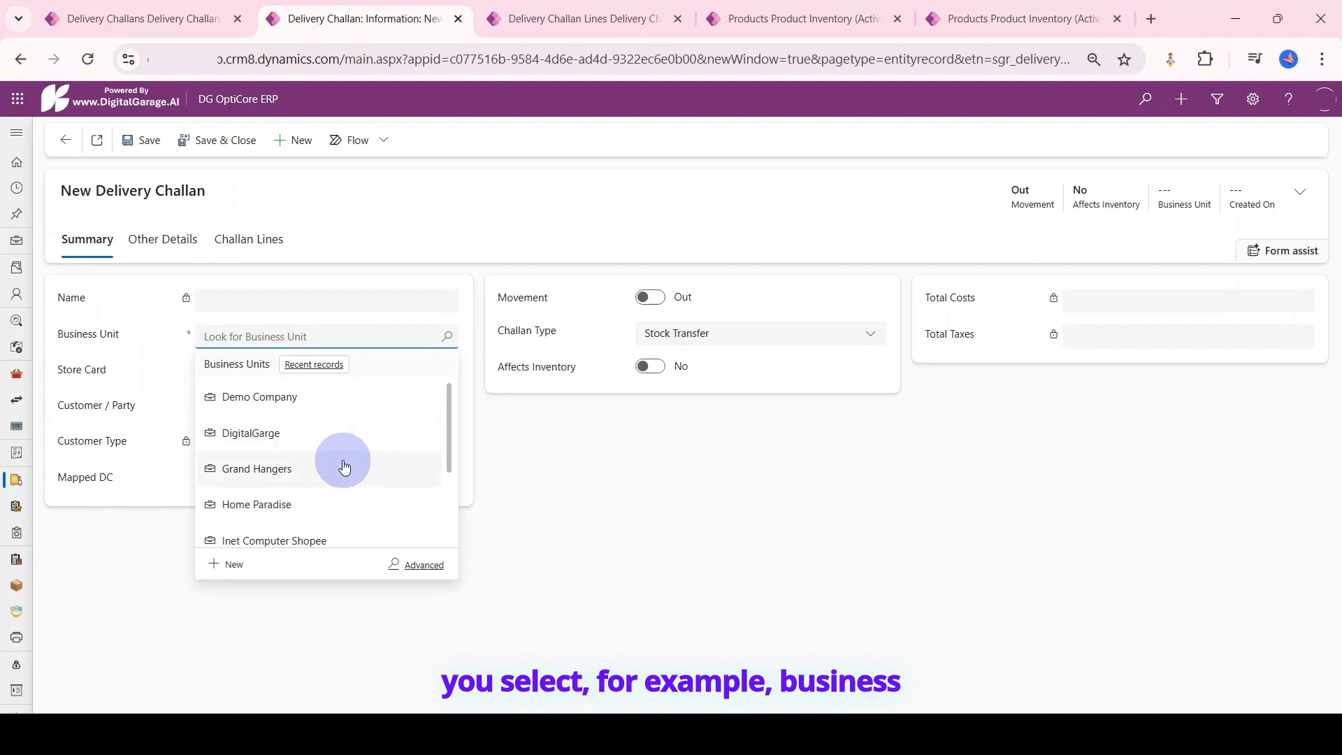
click(344, 466)
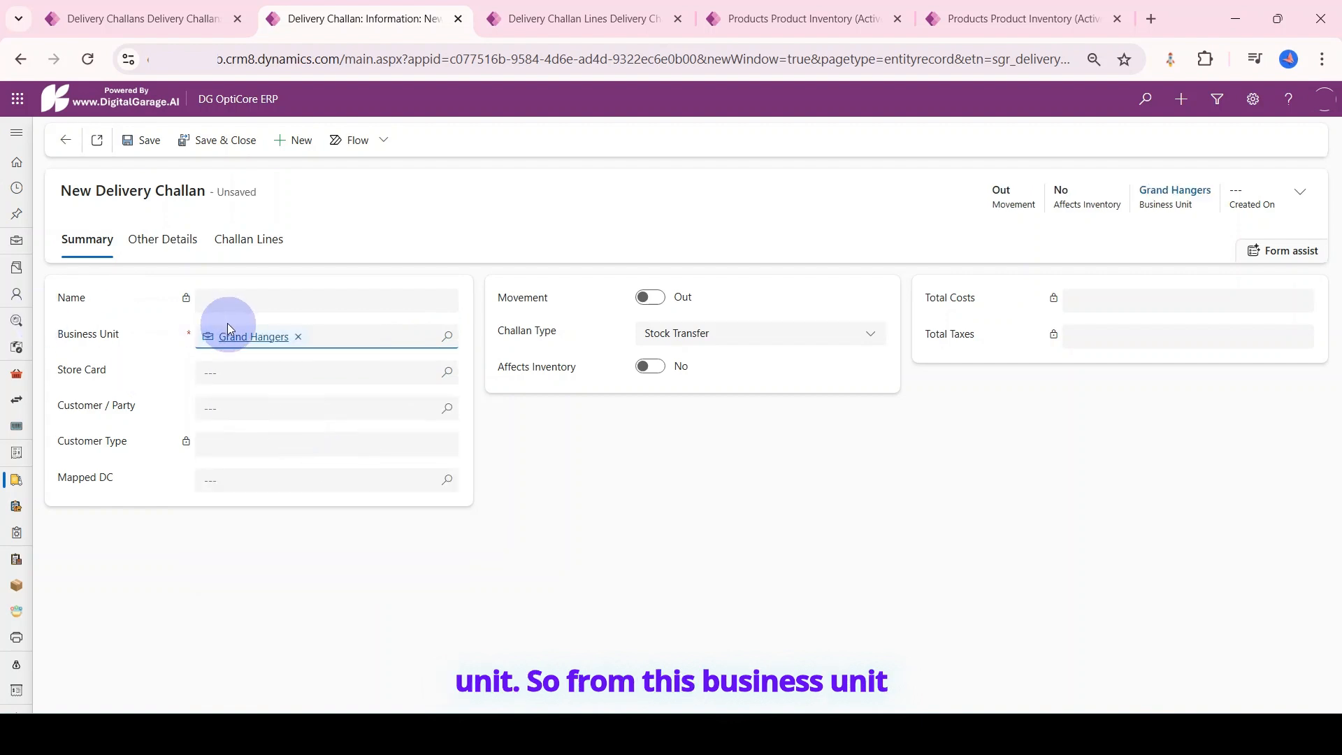
click(445, 415)
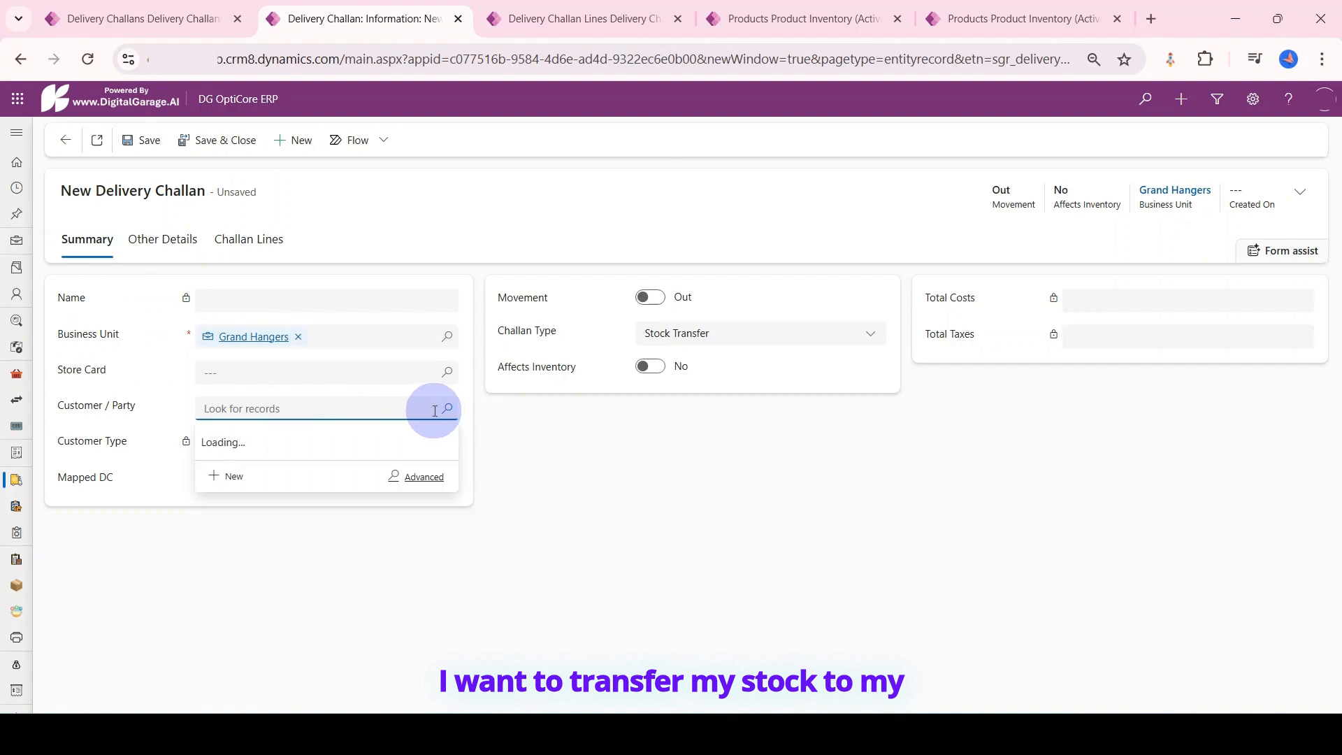
scroll(335, 556, down, 1)
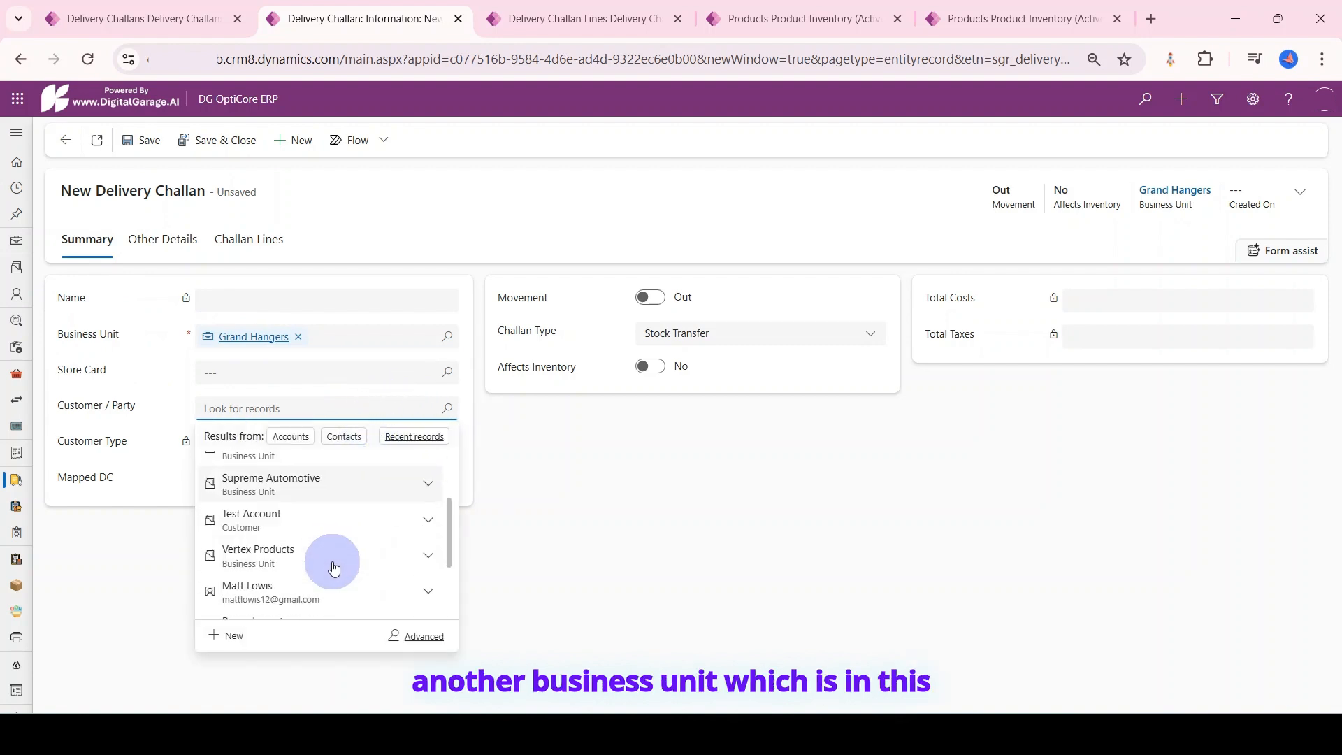
click(330, 563)
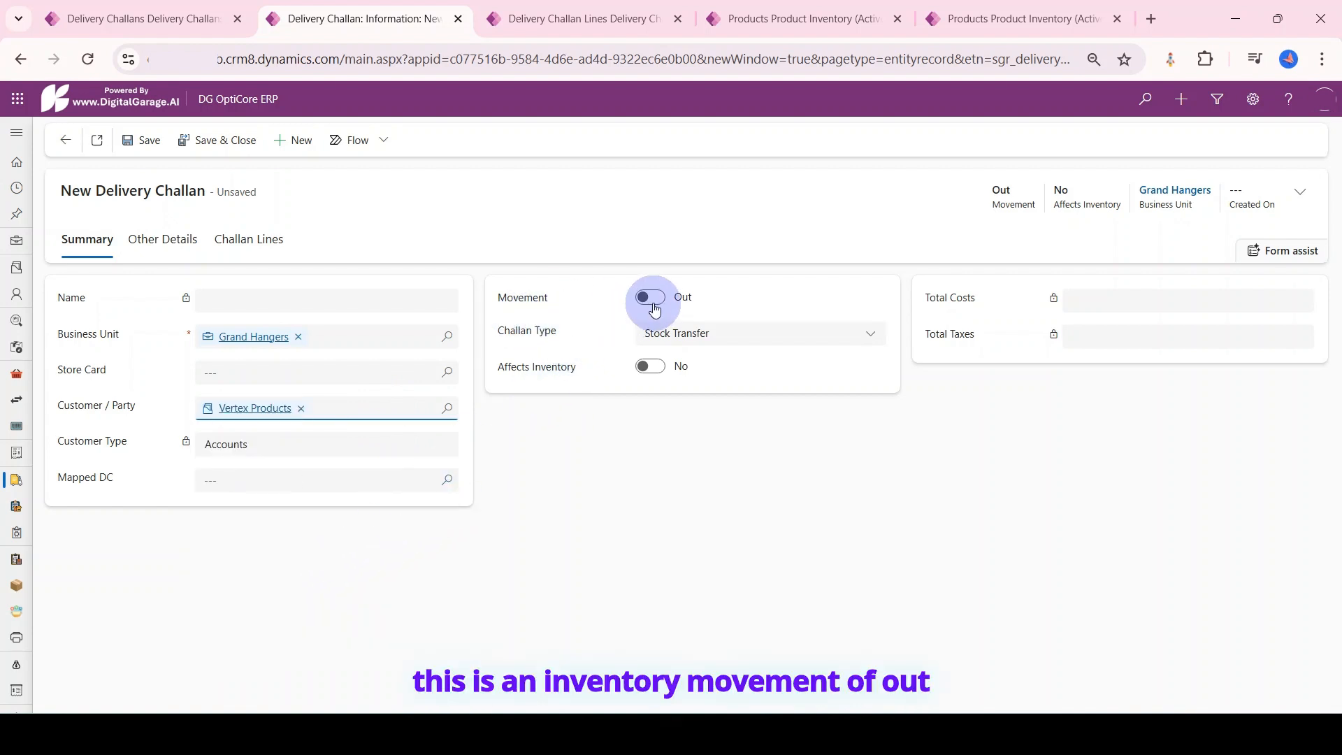
Set the new delivery challan to affect inventory and save it
click(649, 365)
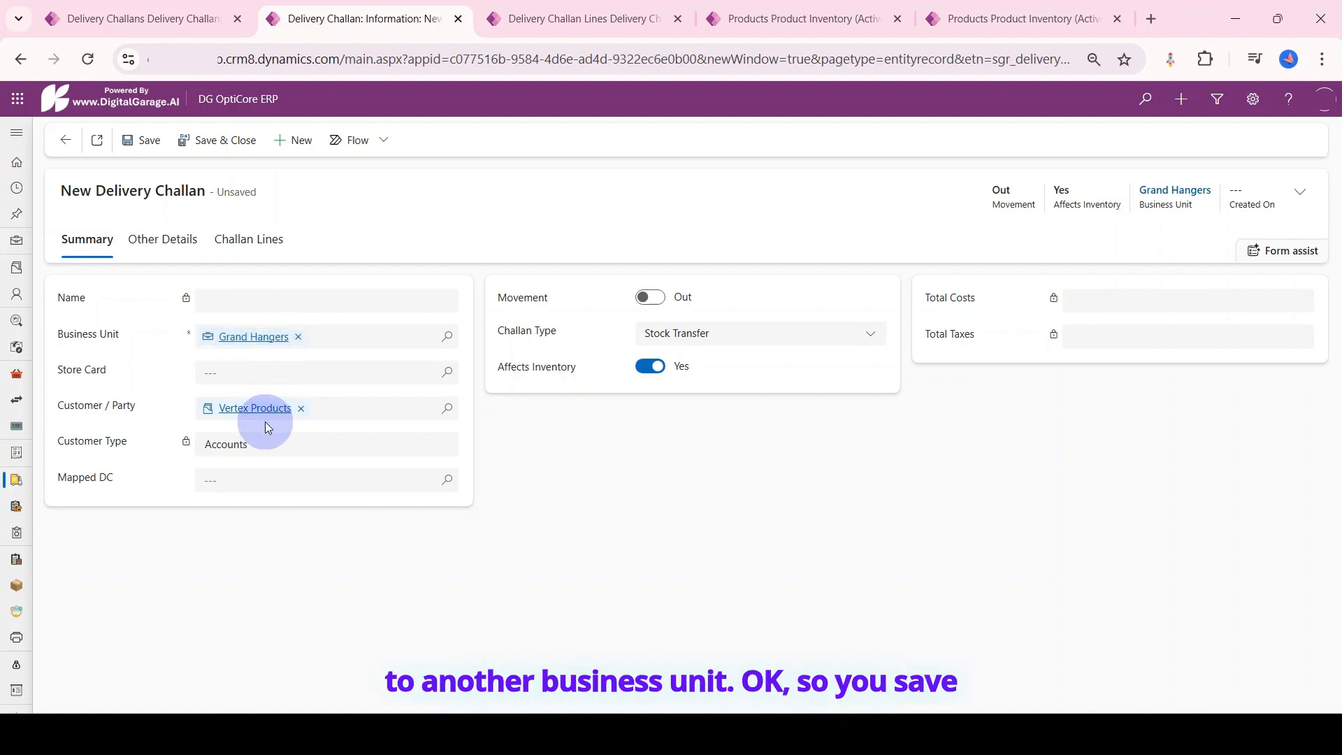
click(145, 144)
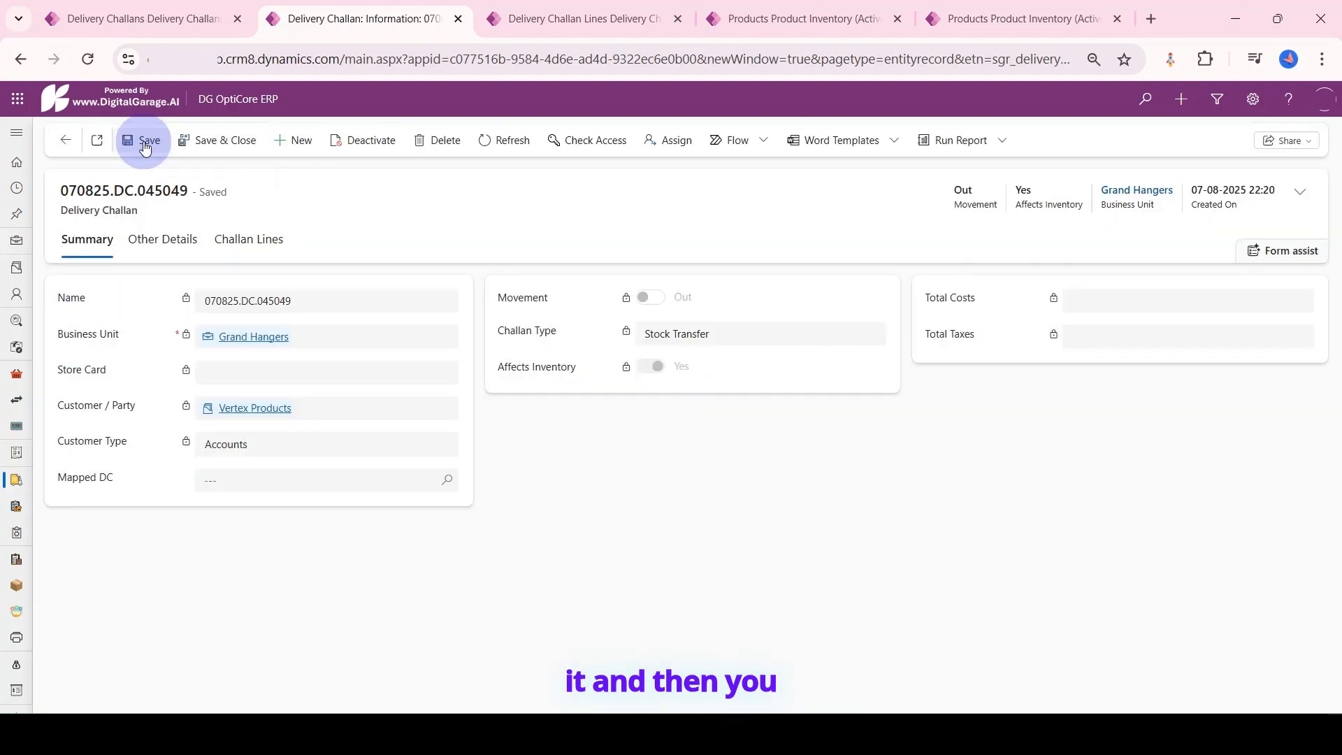
drag(204, 299, 329, 298)
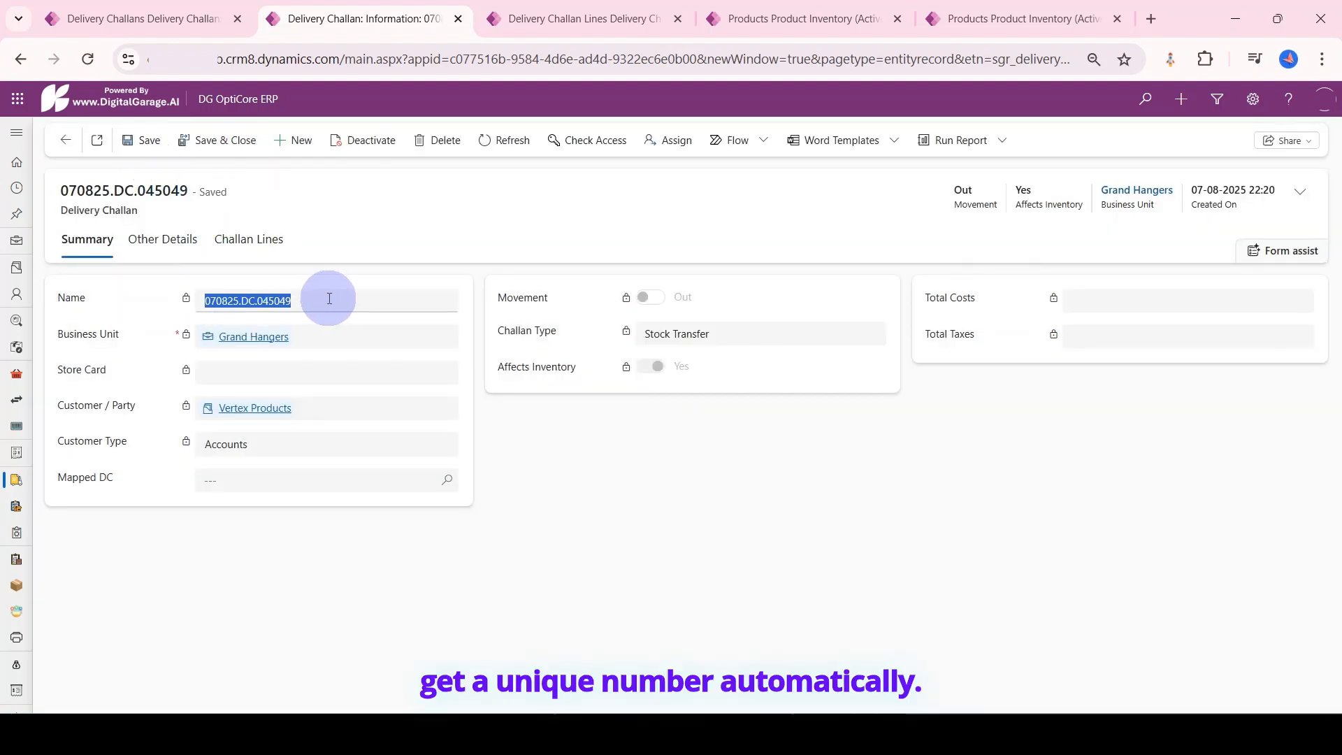
Add a challan line for the product Basic Black Hanger with quantity 100 and save it
click(249, 239)
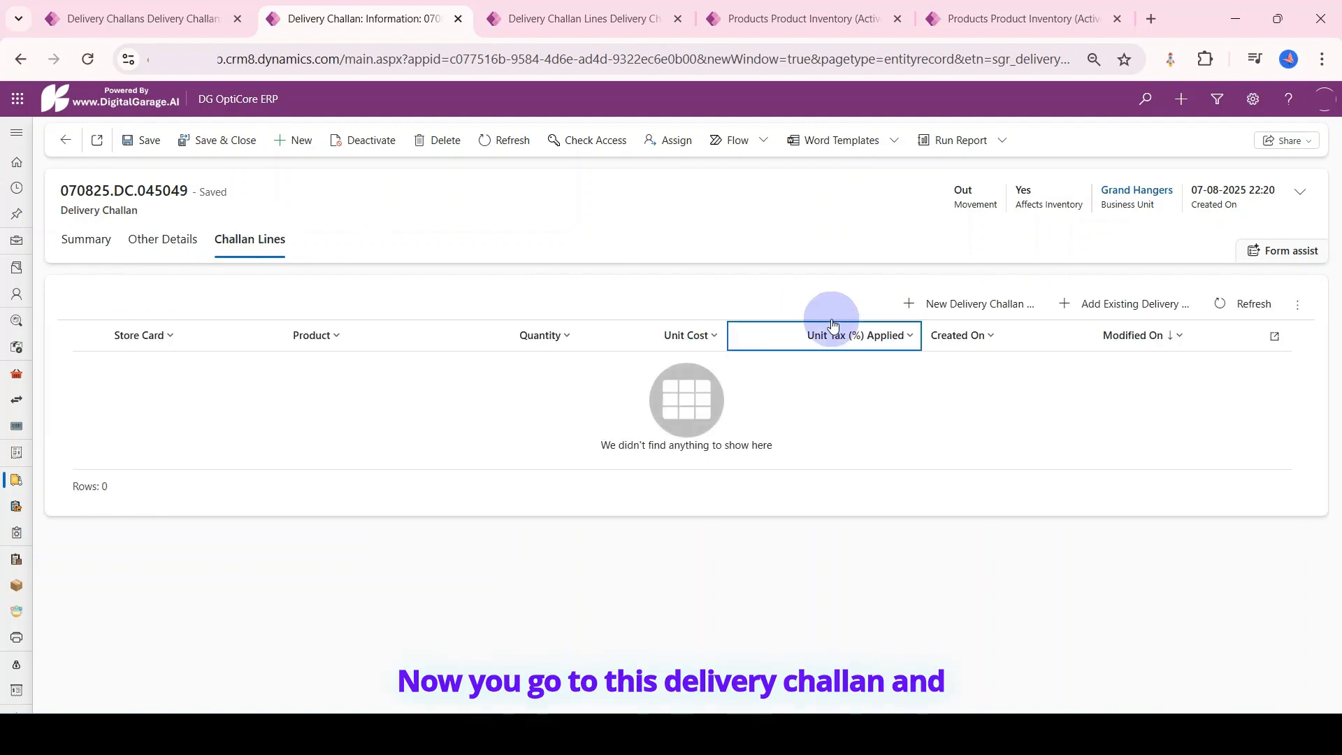
click(949, 305)
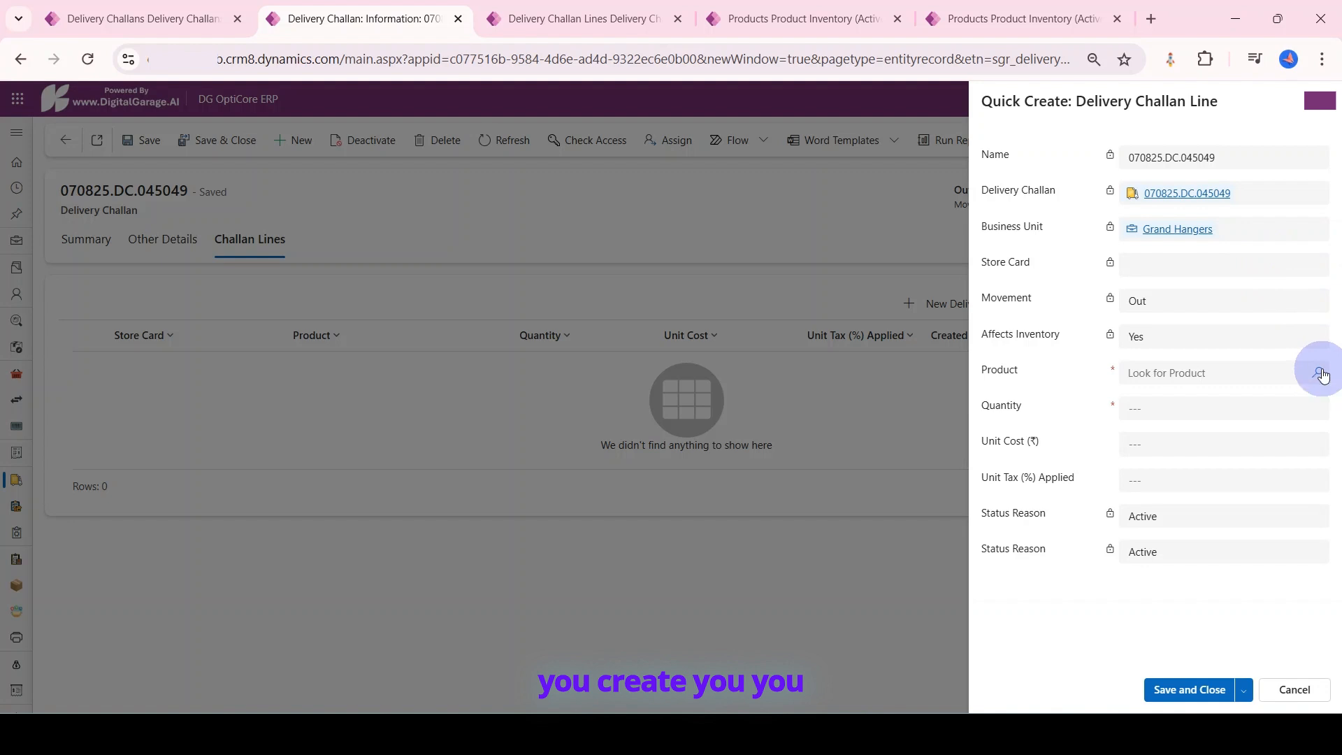
click(1320, 374)
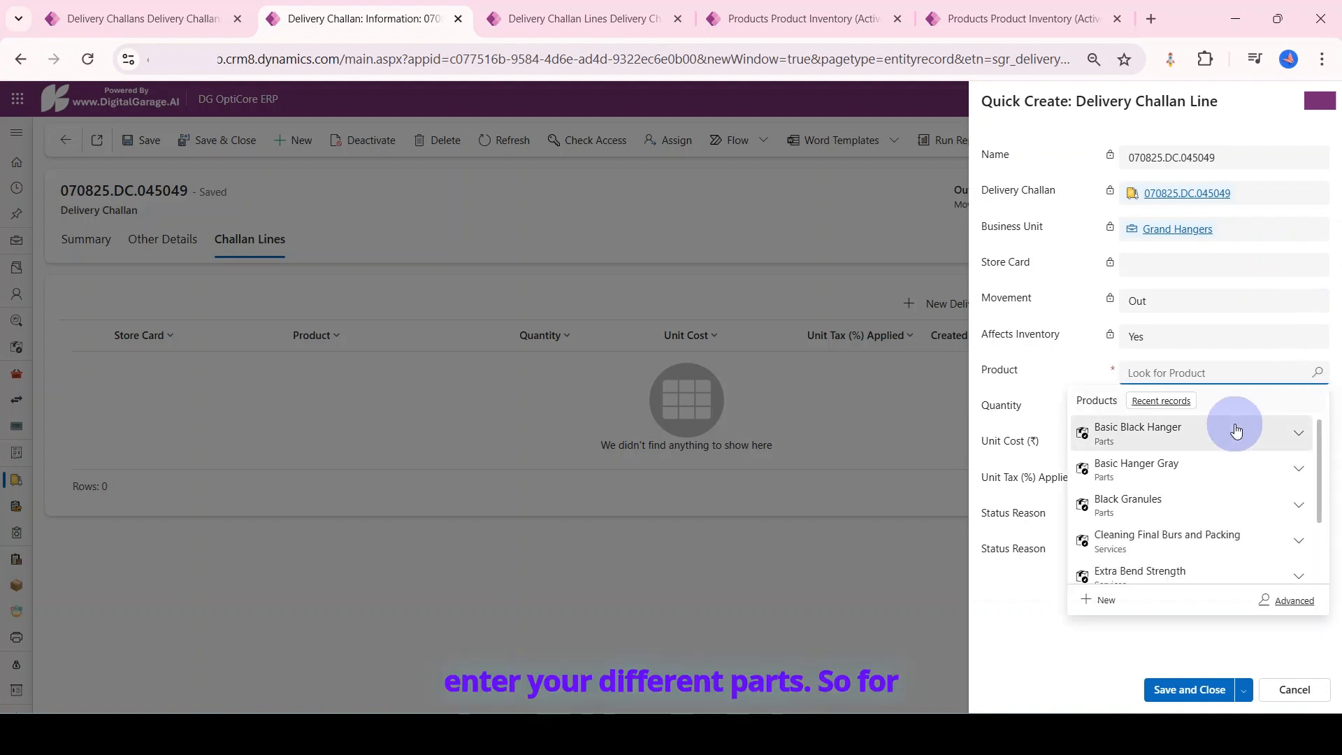
click(1141, 434)
click(1146, 411)
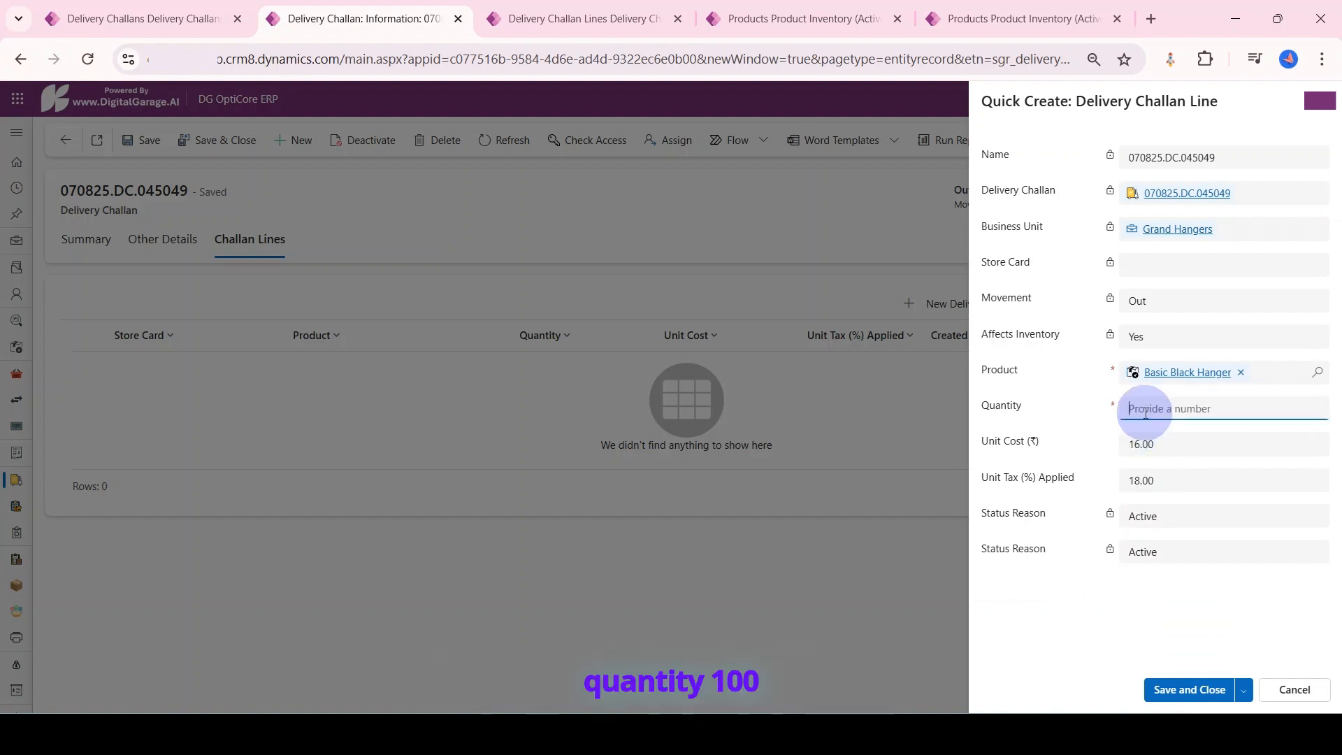
text(100)
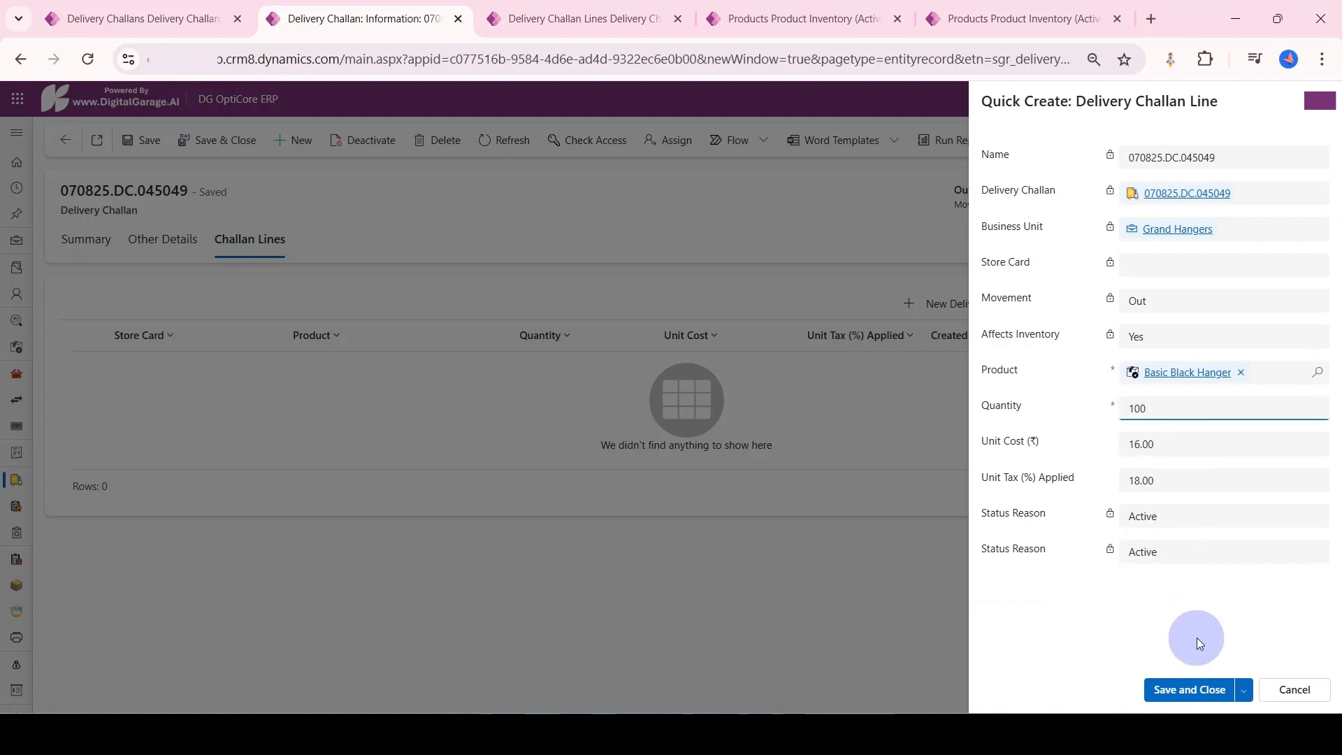
click(1192, 688)
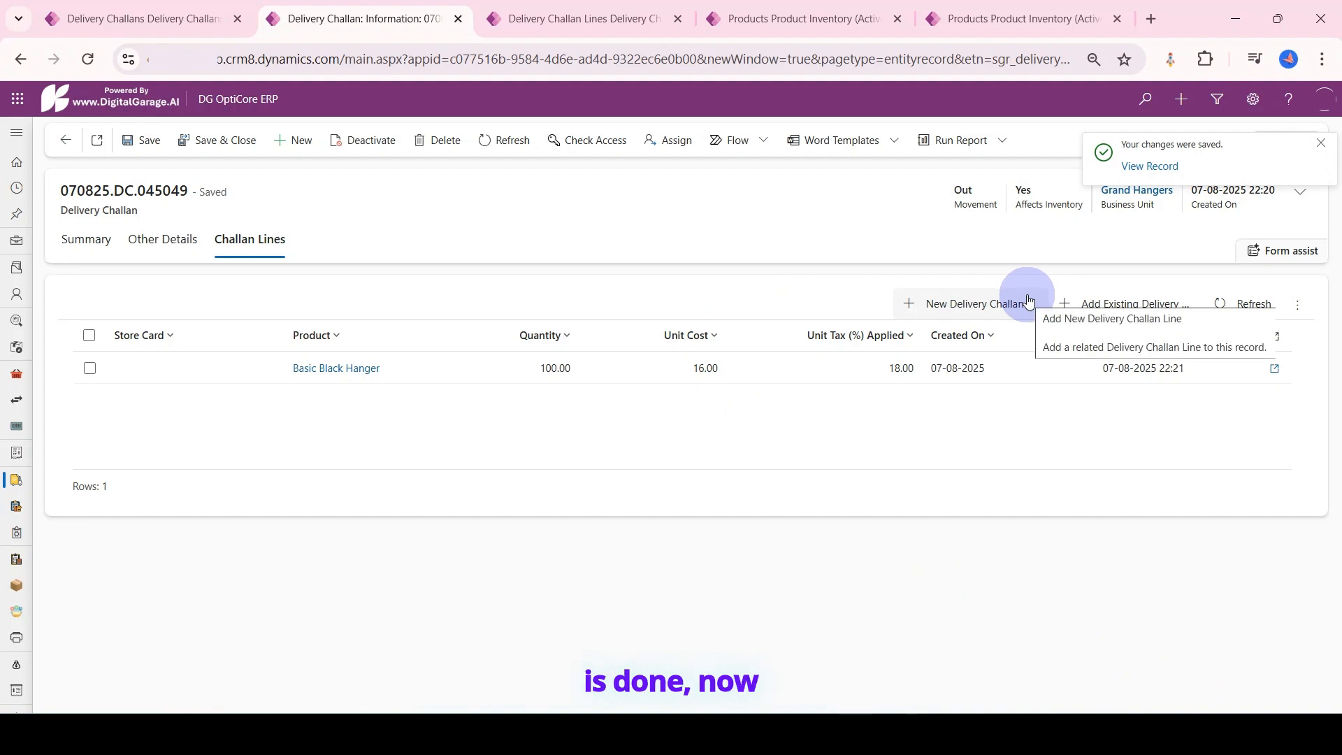
Add a second challan line for Basic Hanger Gray with quantity 100 and save it
click(1029, 302)
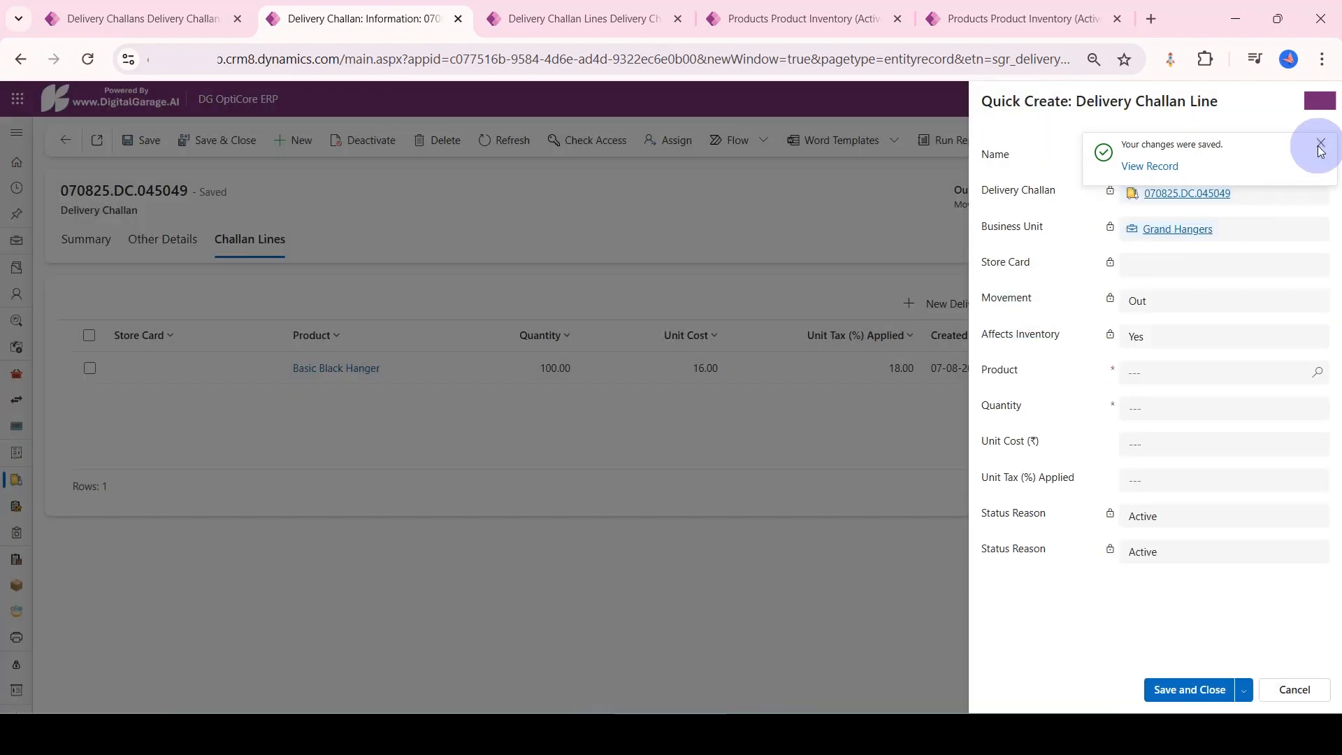
click(1321, 149)
click(1315, 373)
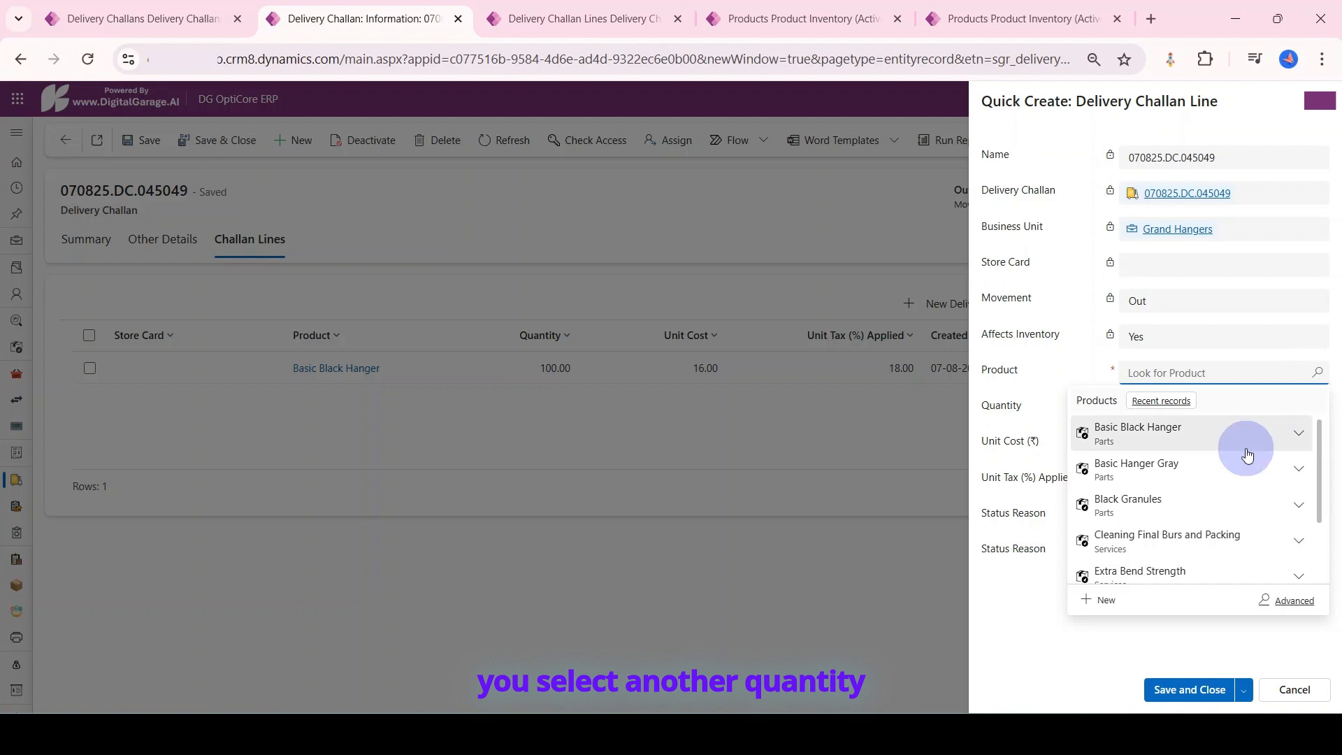
click(1226, 468)
click(1164, 410)
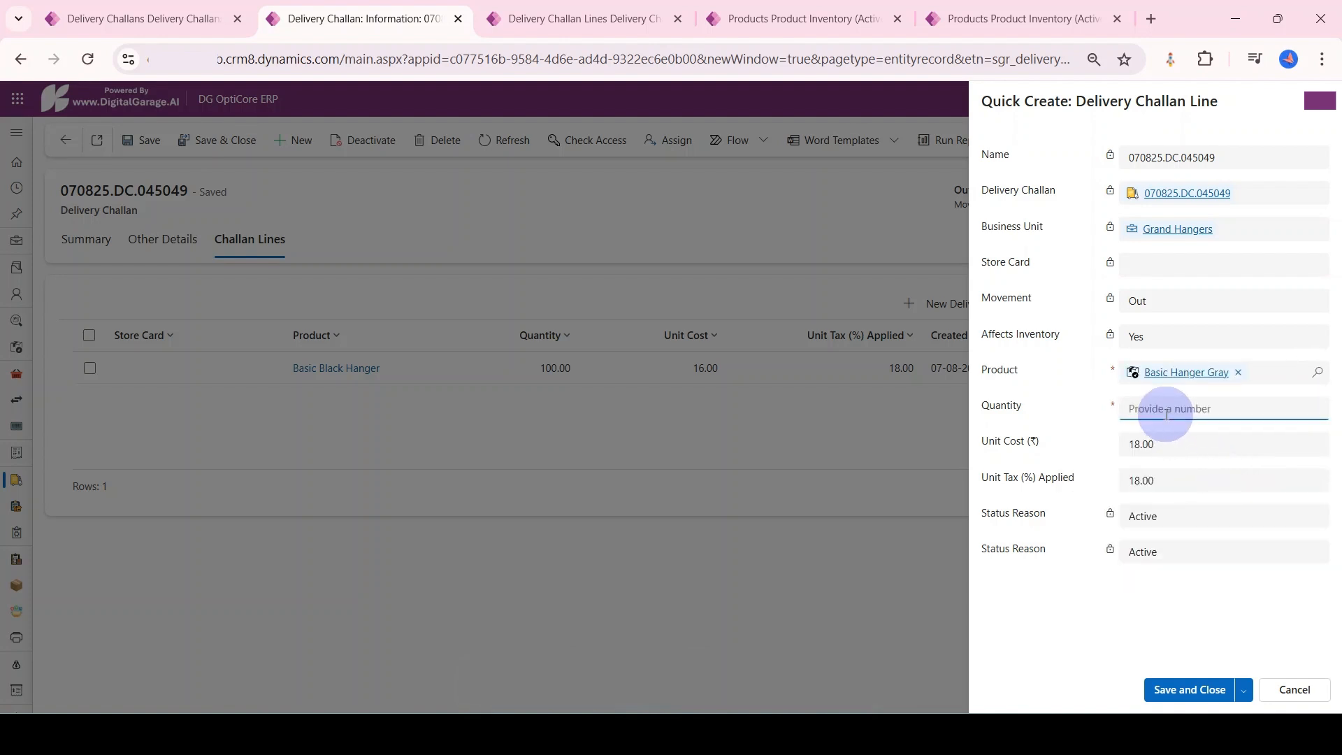
text(100)
click(1184, 690)
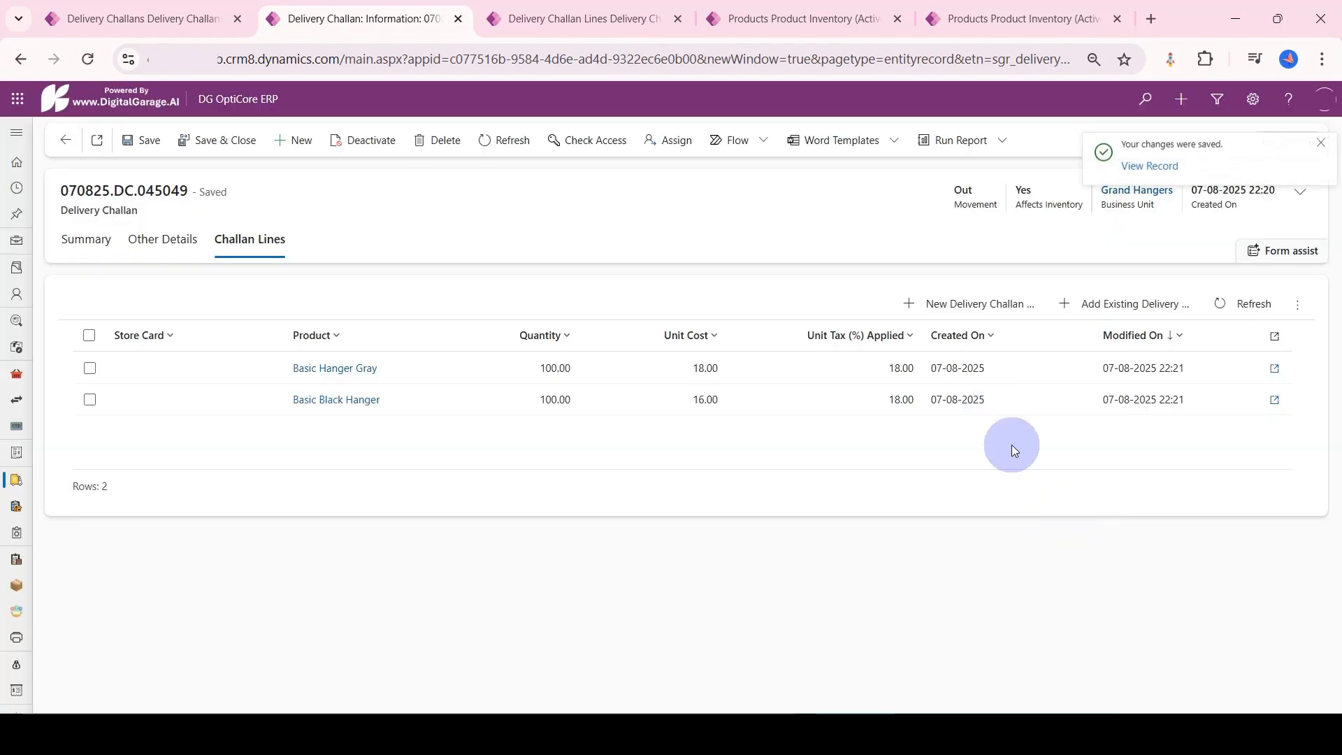
Add a third challan line for Black Granules with quantity 100 and save it
click(976, 308)
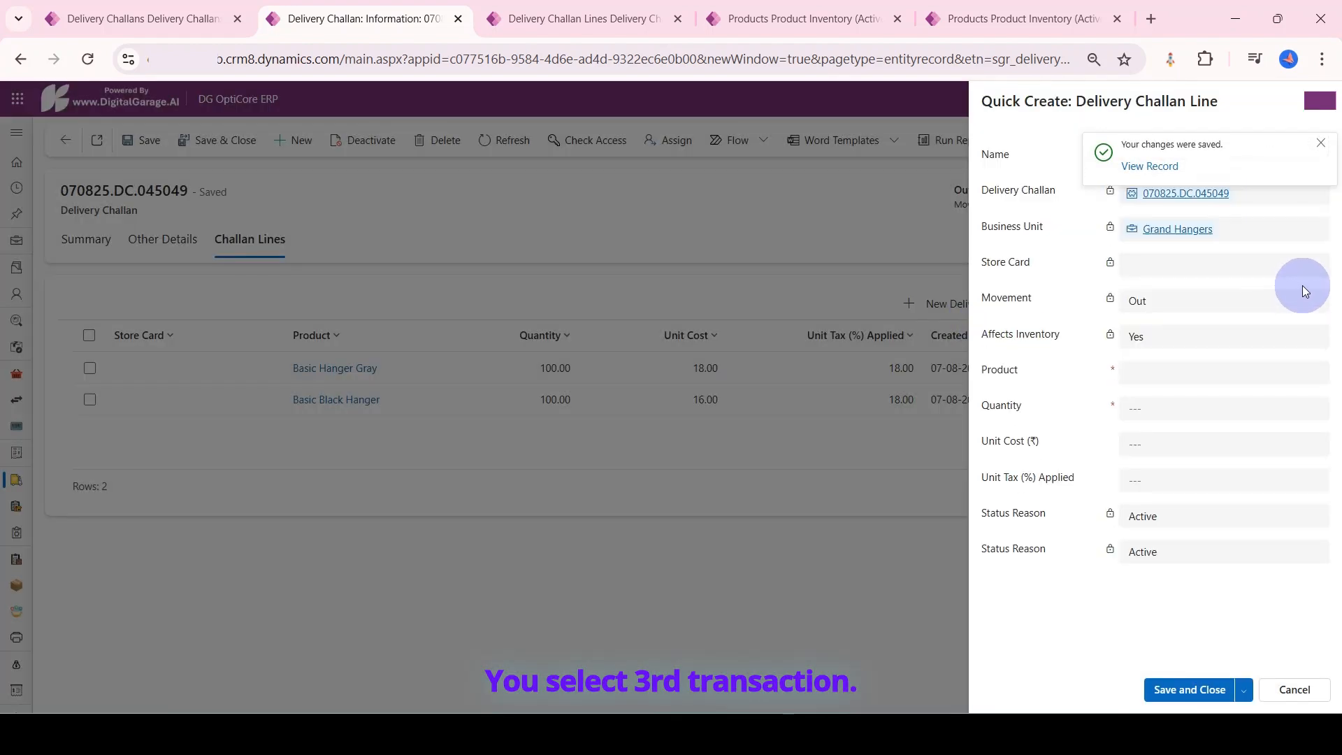
click(1317, 374)
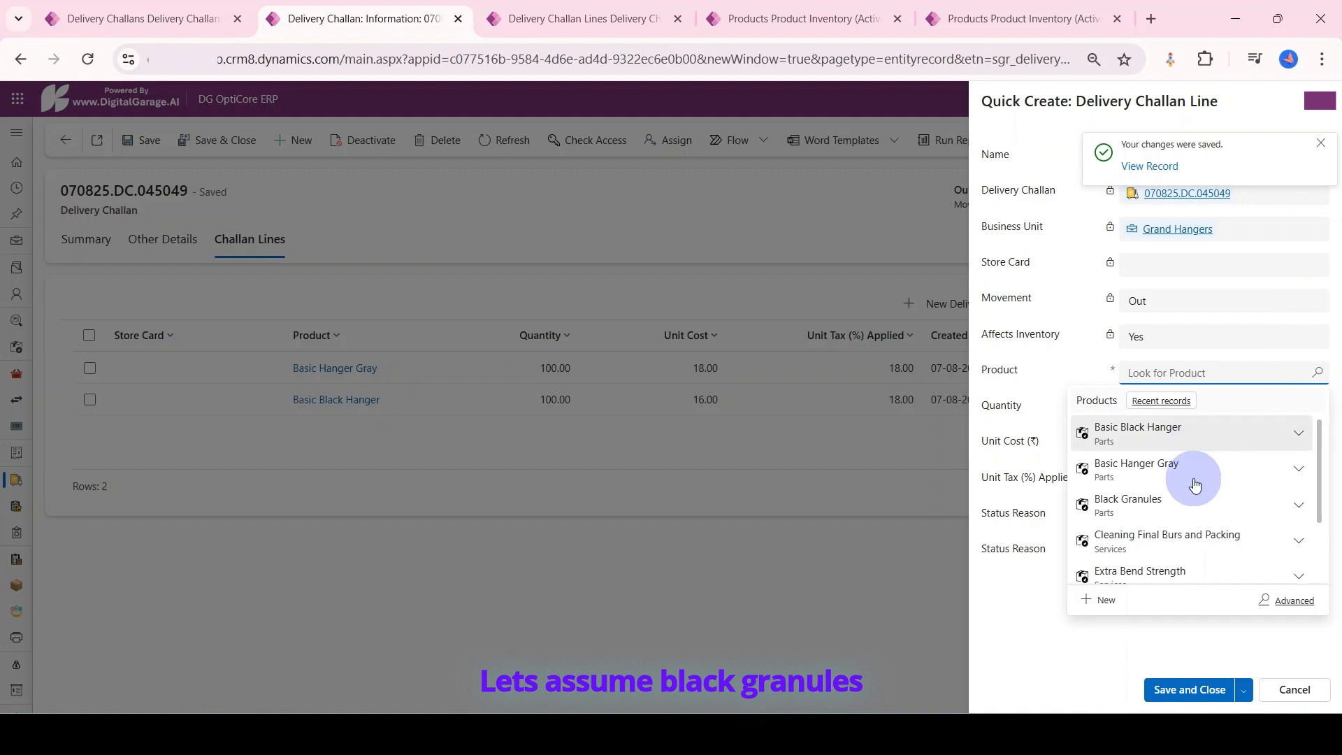
click(1195, 511)
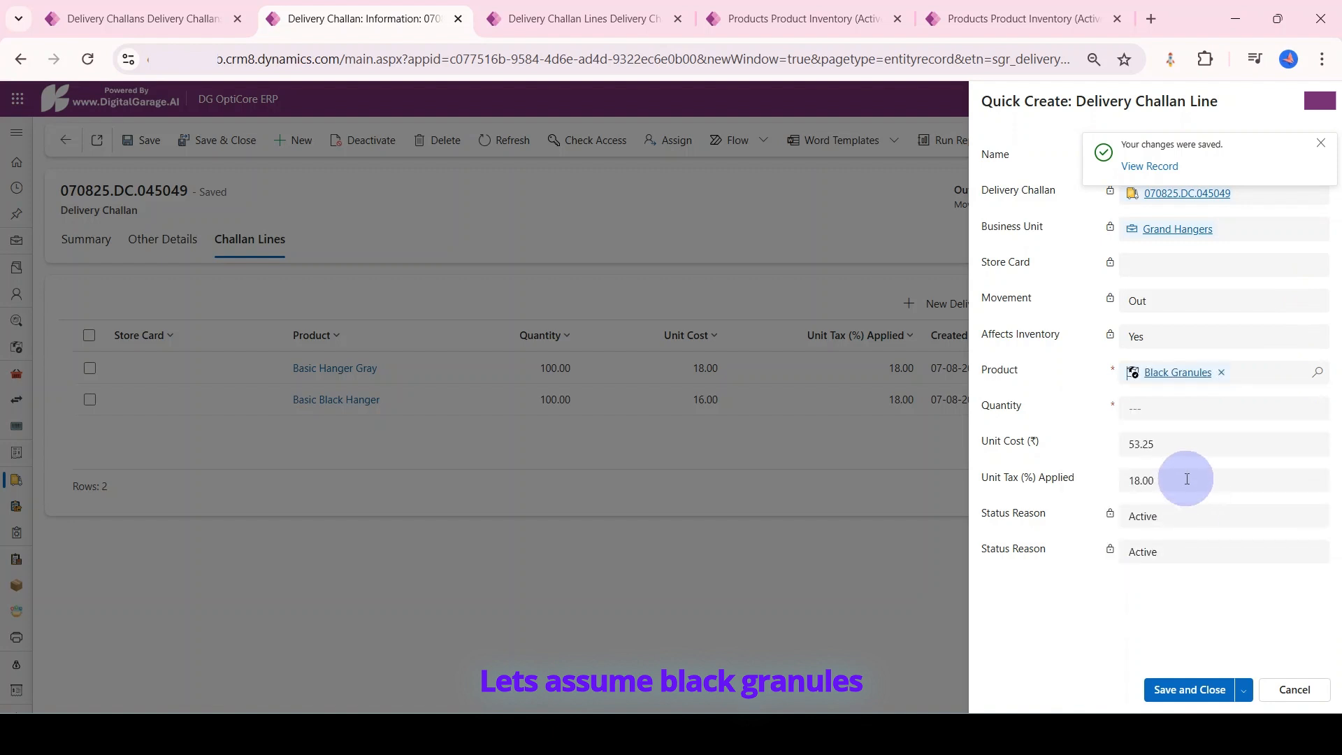
click(1175, 411)
text(100)
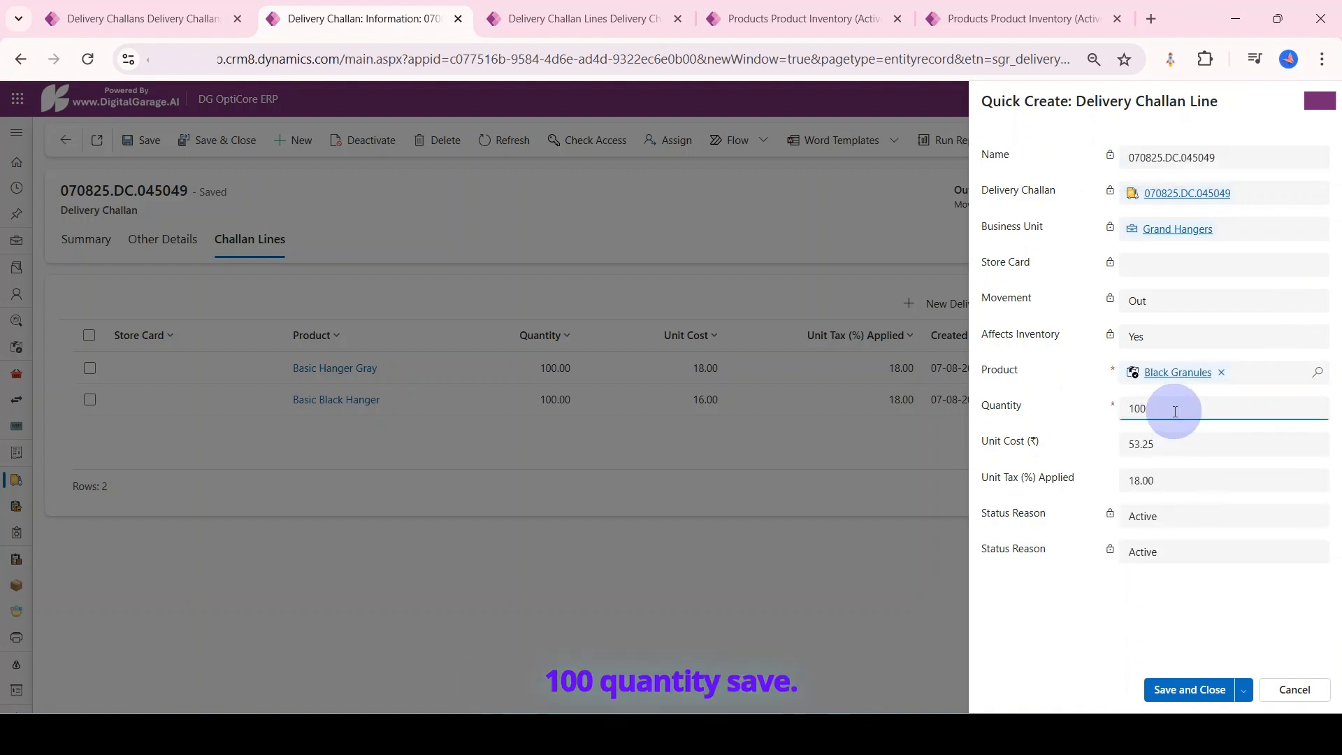
click(1166, 683)
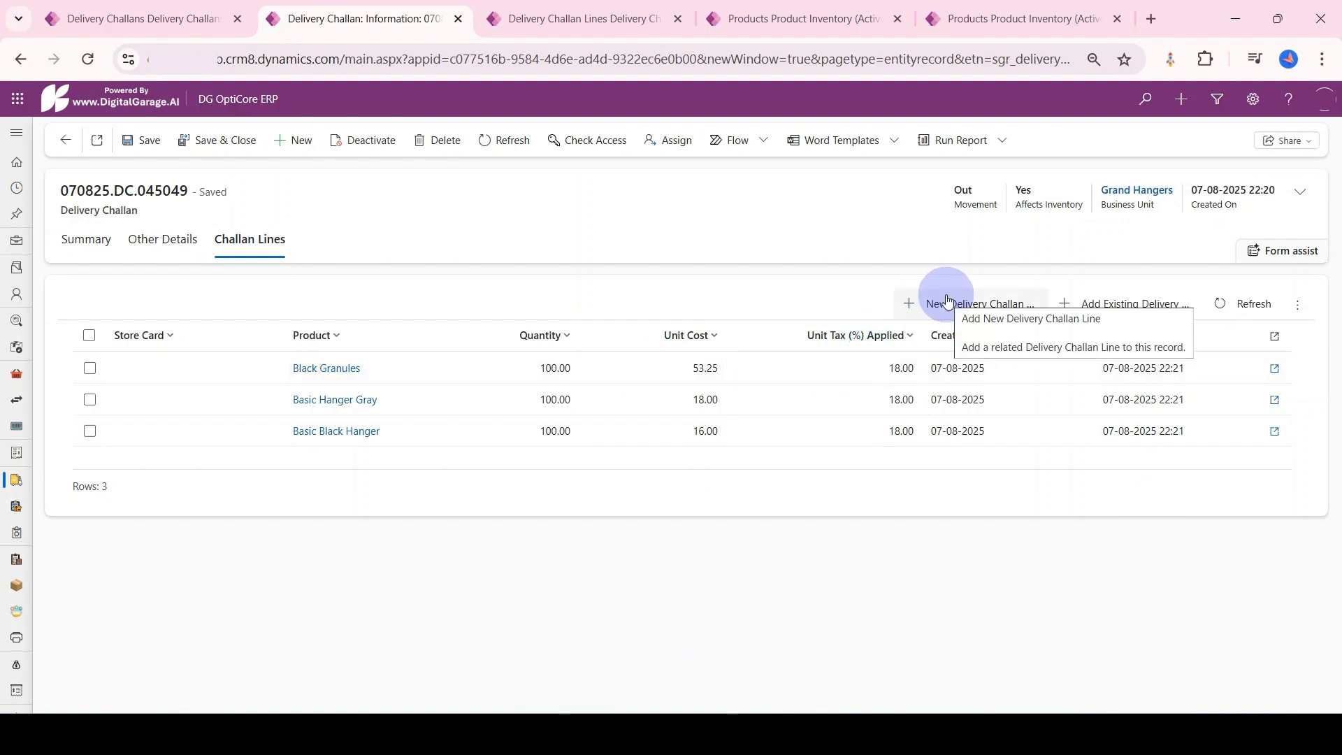
Add a fourth challan line for Very High Quality Transparent Hangers with quantity 100 and save it
click(948, 301)
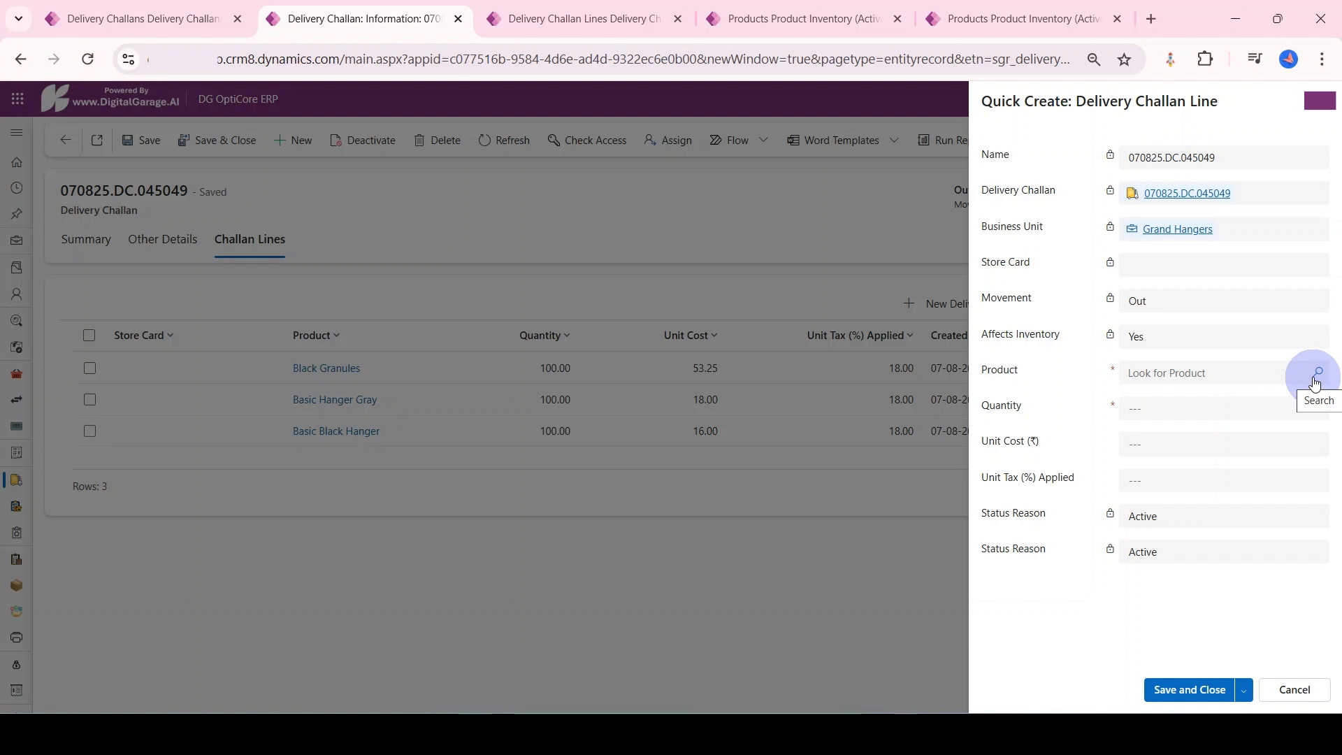
click(1315, 381)
scroll(1191, 545, down, 2)
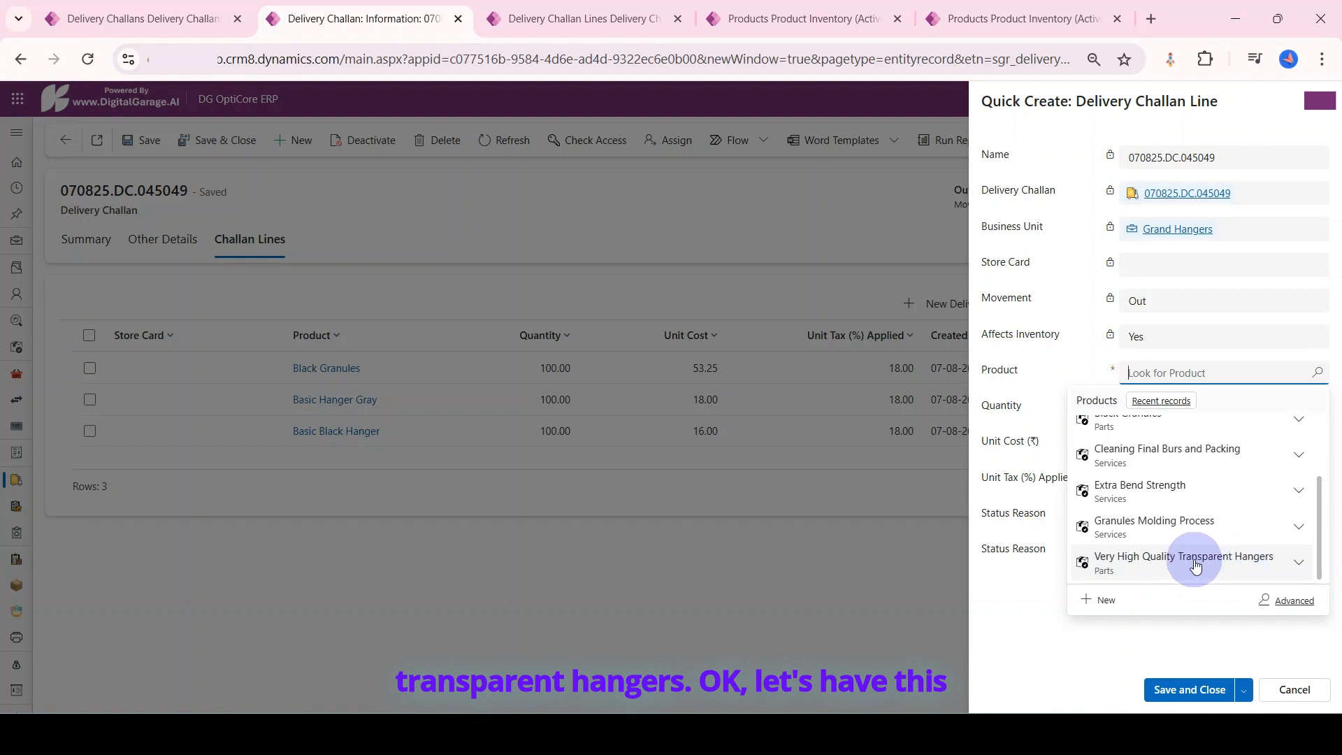
click(1220, 560)
click(1172, 408)
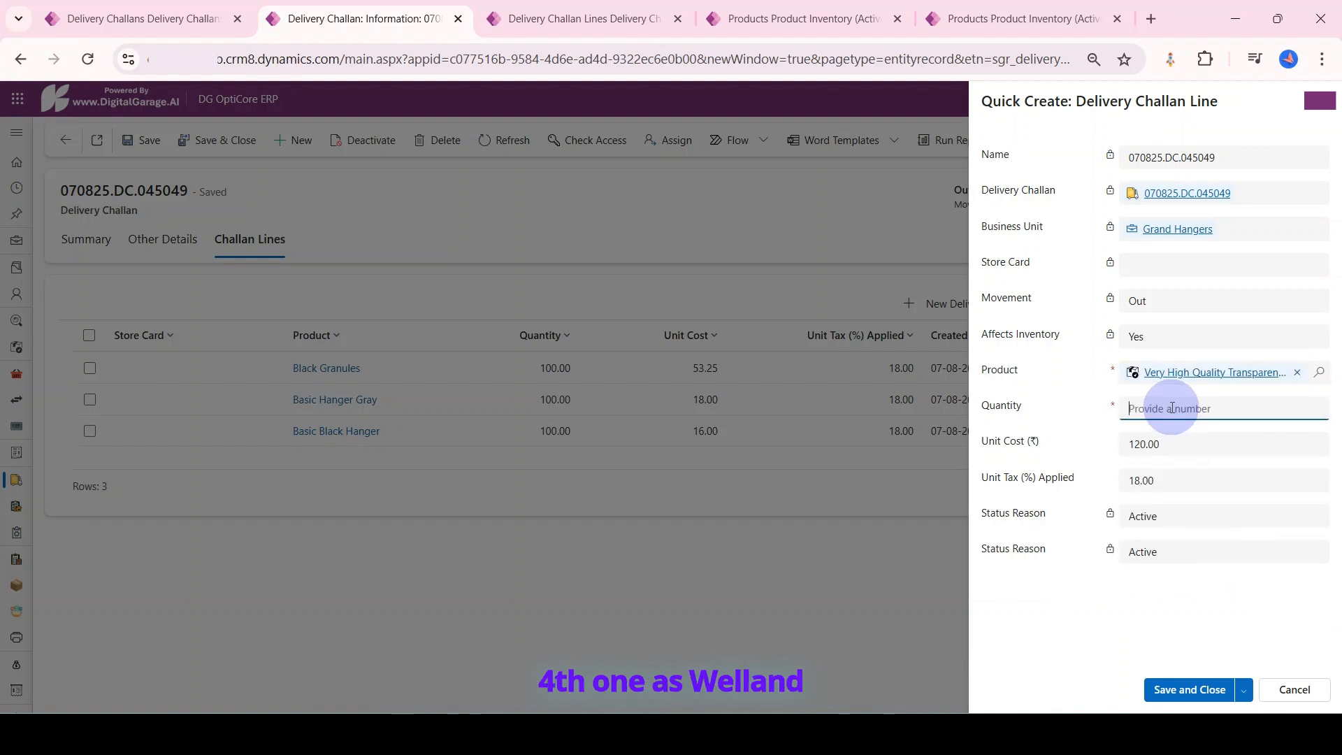
text(100)
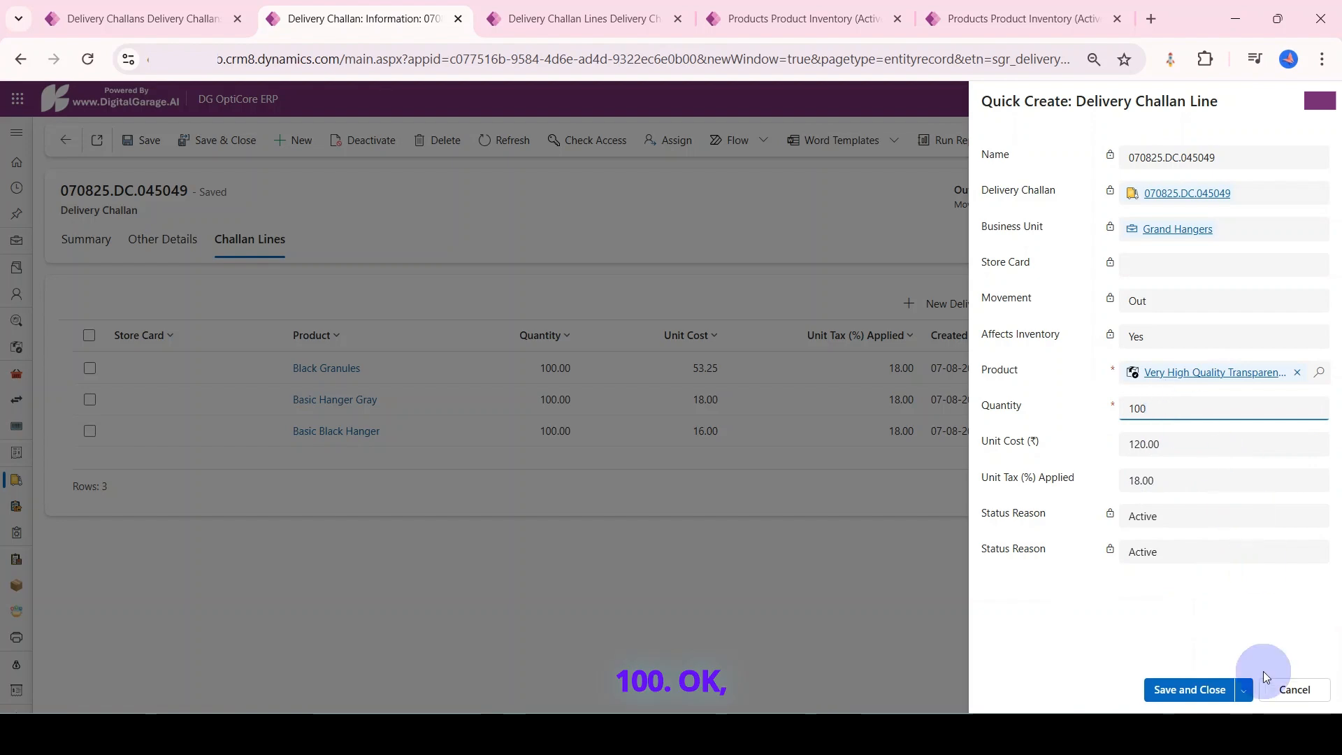
click(1197, 706)
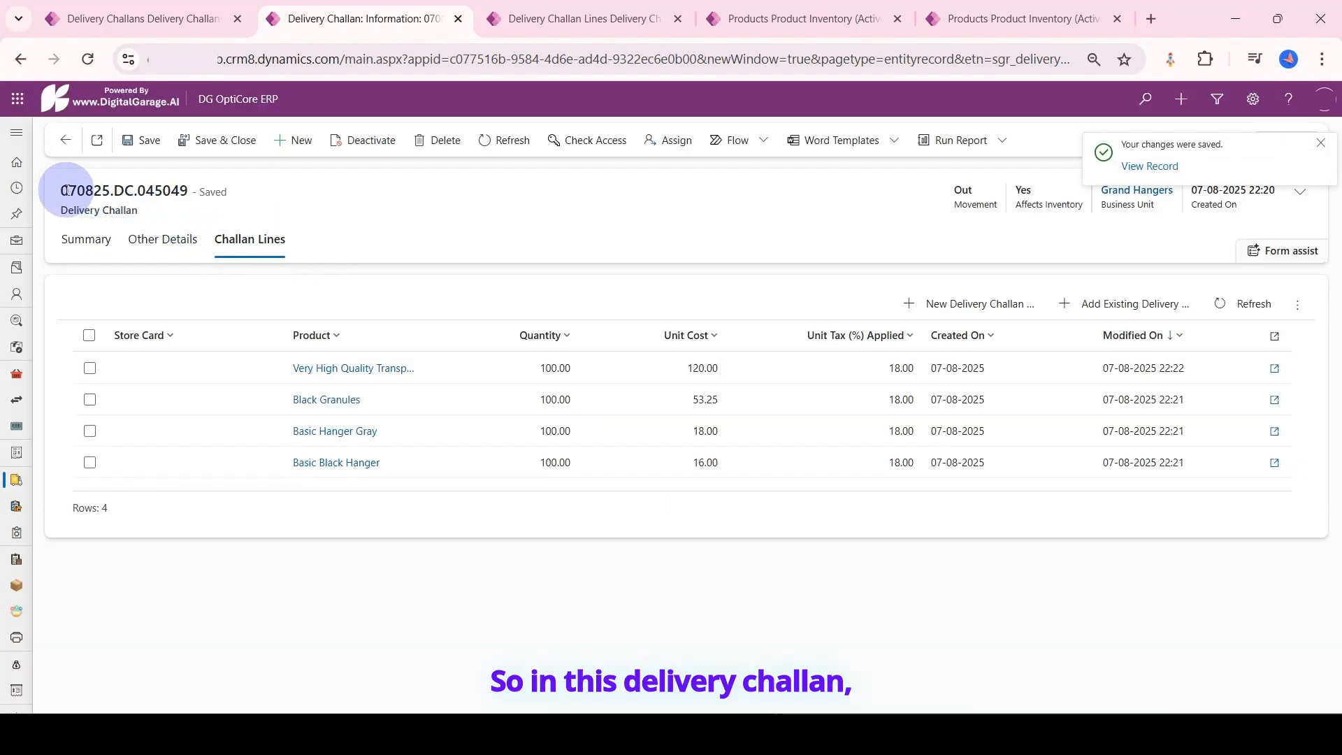
Review the challan's summary and lines, and check the Grand Hangers delivery quantities in the Product Inventory view
drag(65, 191, 183, 190)
click(101, 239)
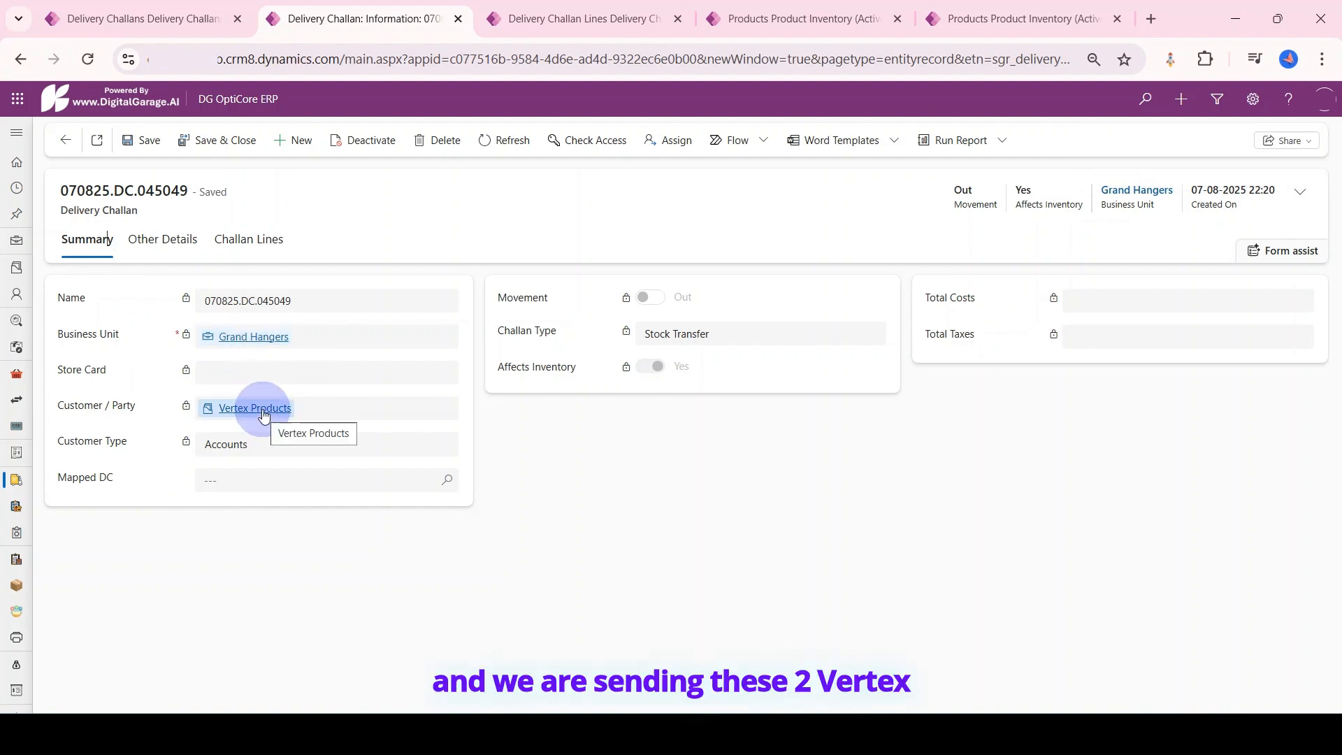
click(248, 239)
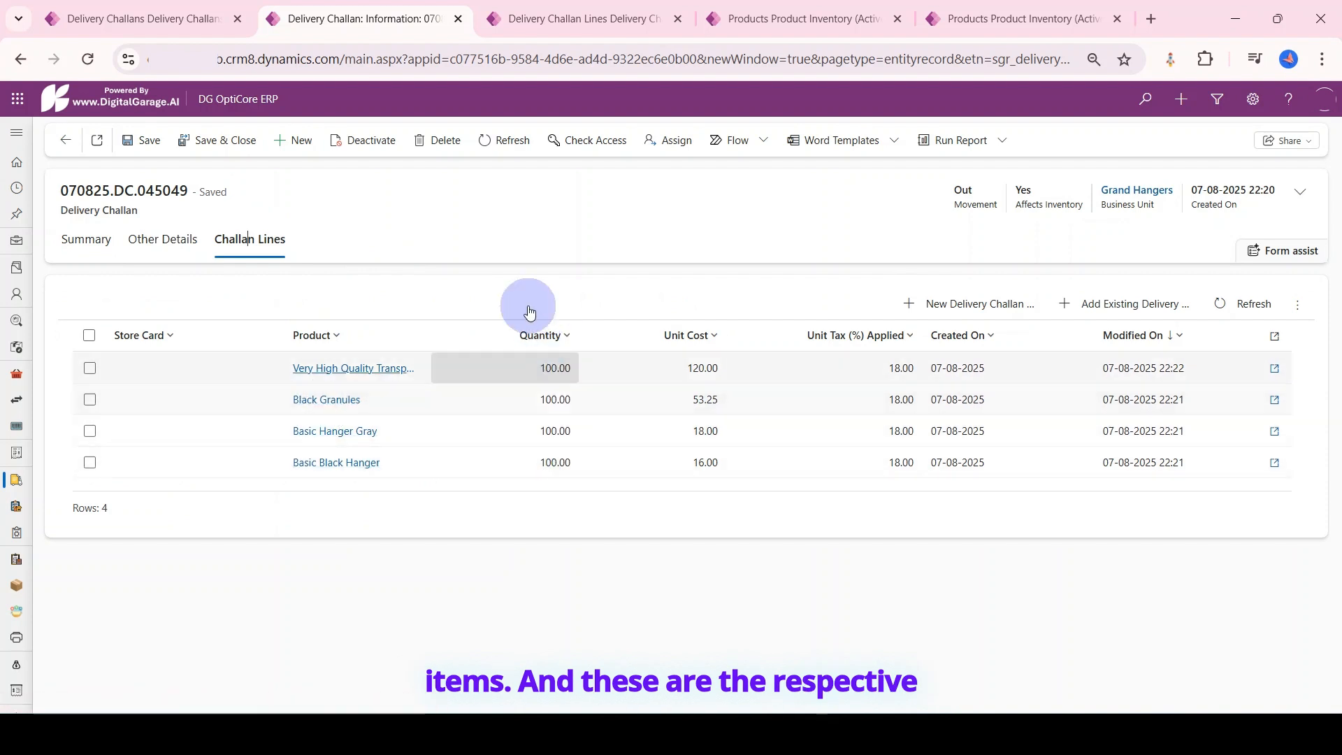
click(87, 237)
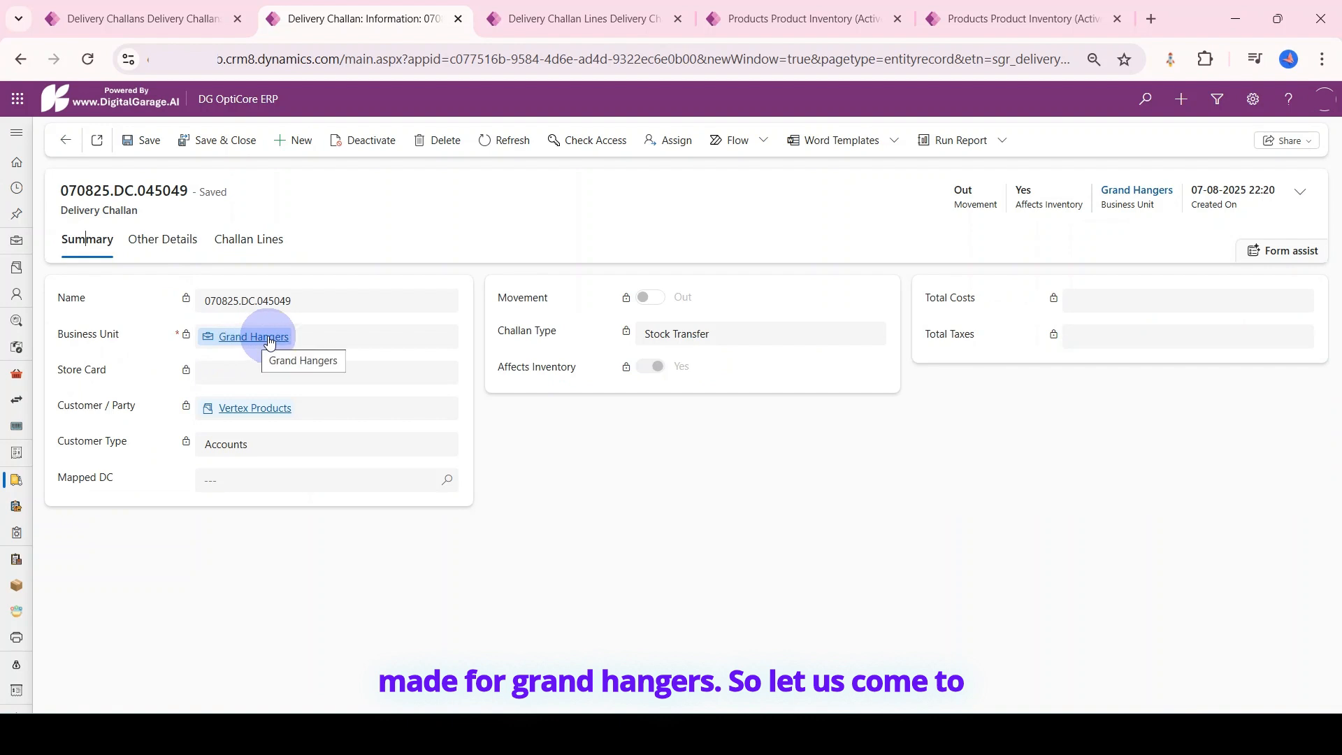
click(762, 28)
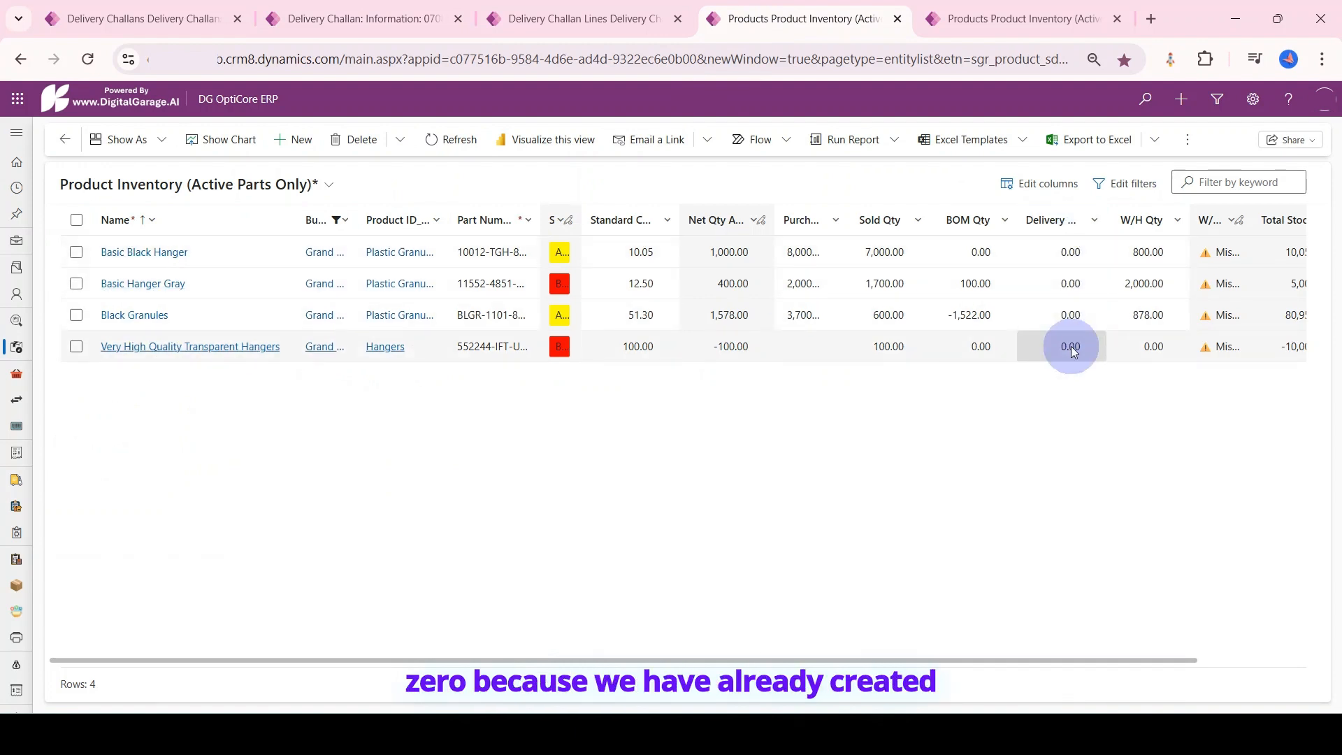
Review the outgoing challan's lines, and refresh the Grand Hangers product inventory to check the delivery quantities
click(366, 25)
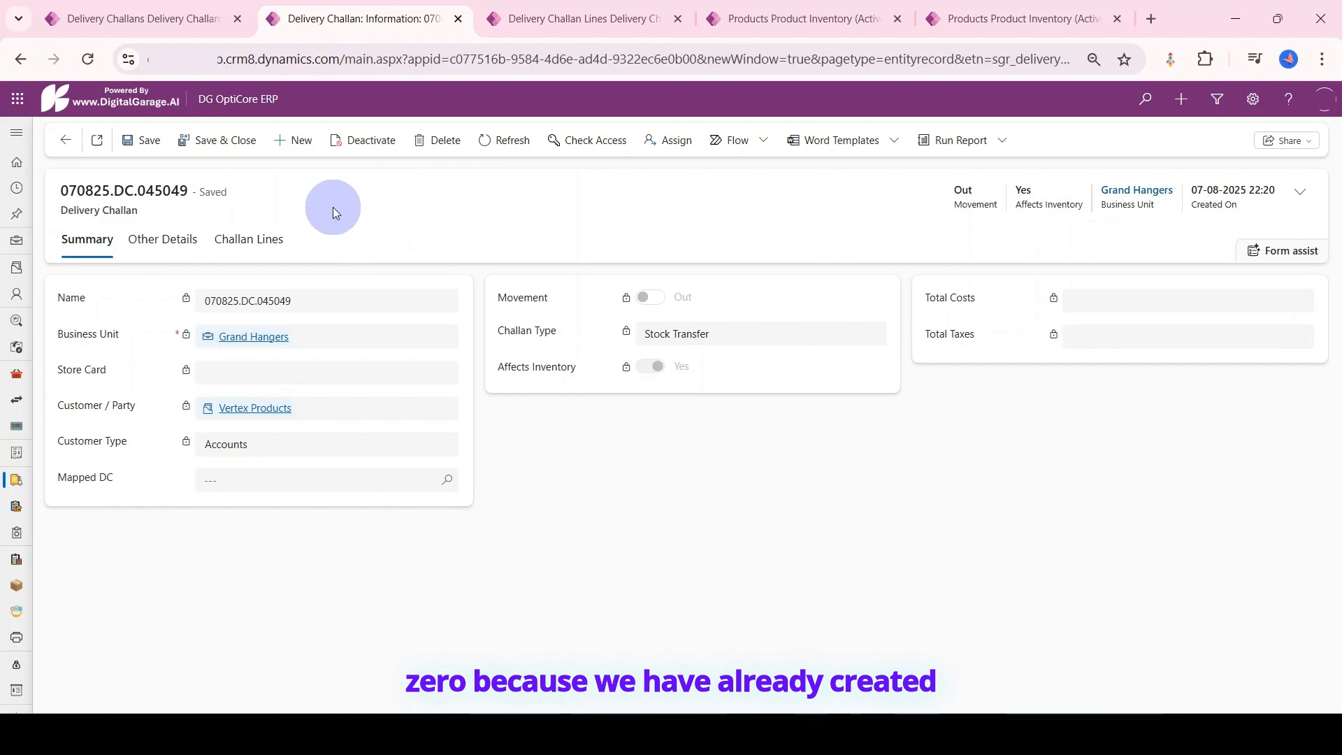
click(271, 240)
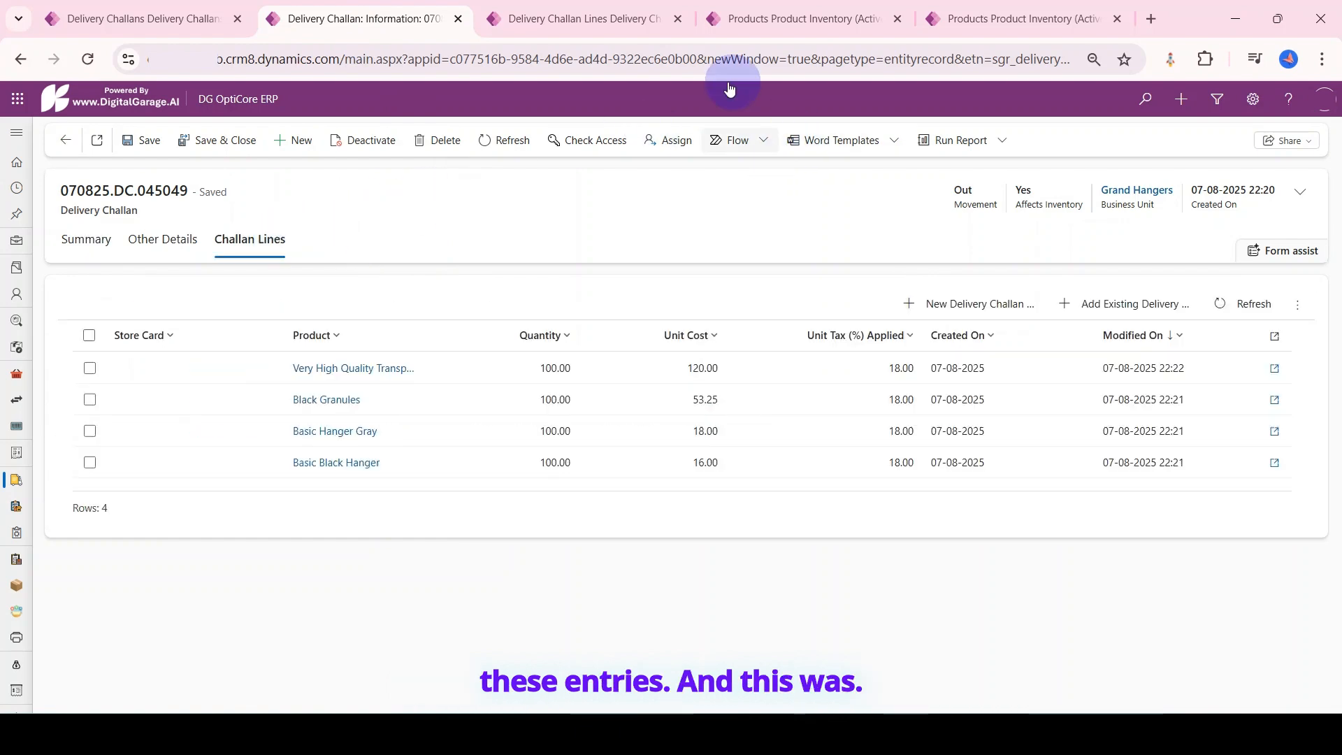
click(758, 27)
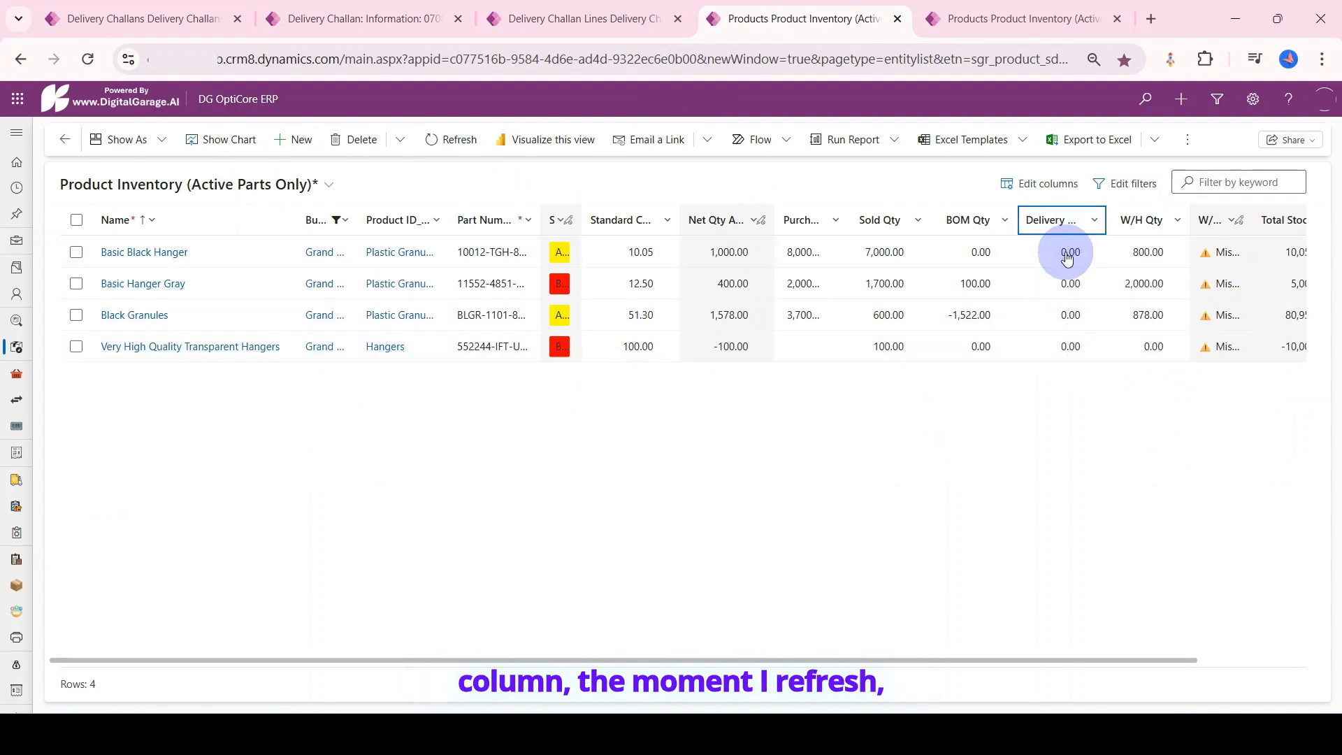
click(453, 143)
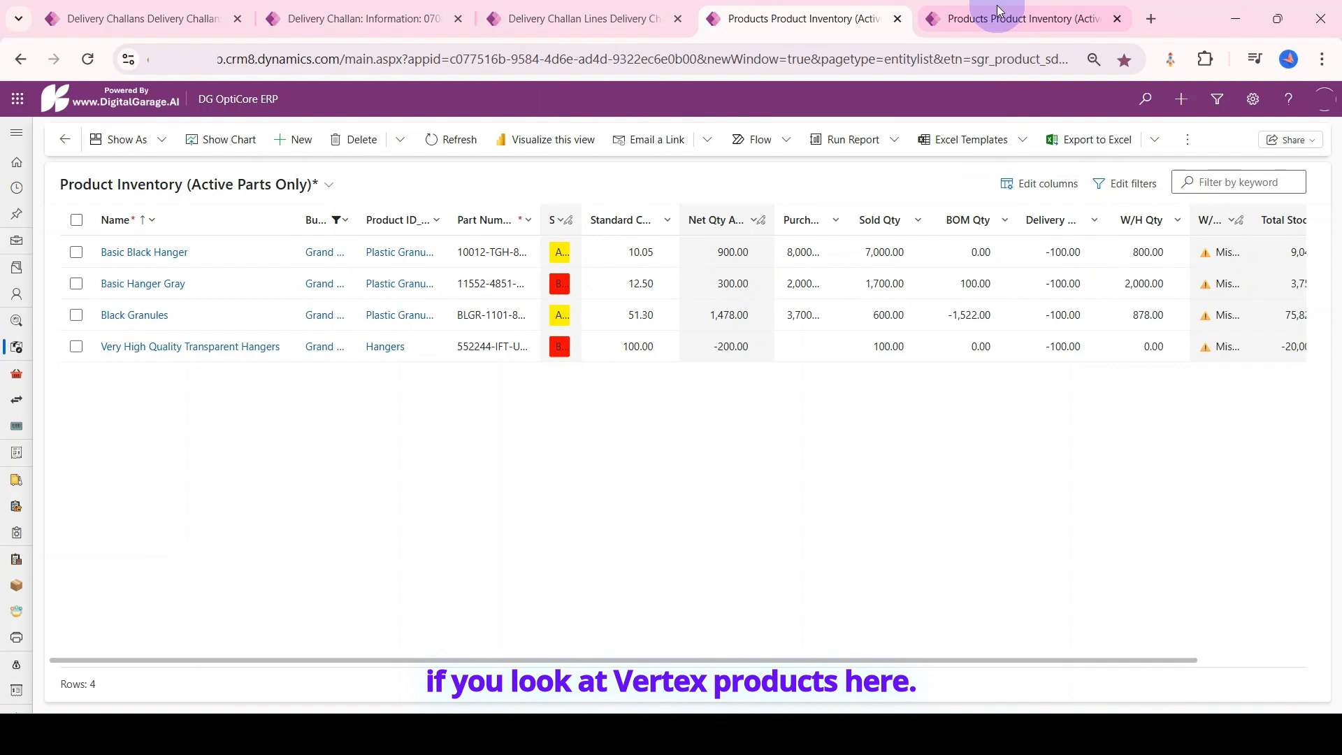
In the Vertex Products inventory, select Basic Black Hanger, Basic Hanger Gray, Black Granules and Very High Quality Transparent Hanger, and check their delivery quantities
click(998, 14)
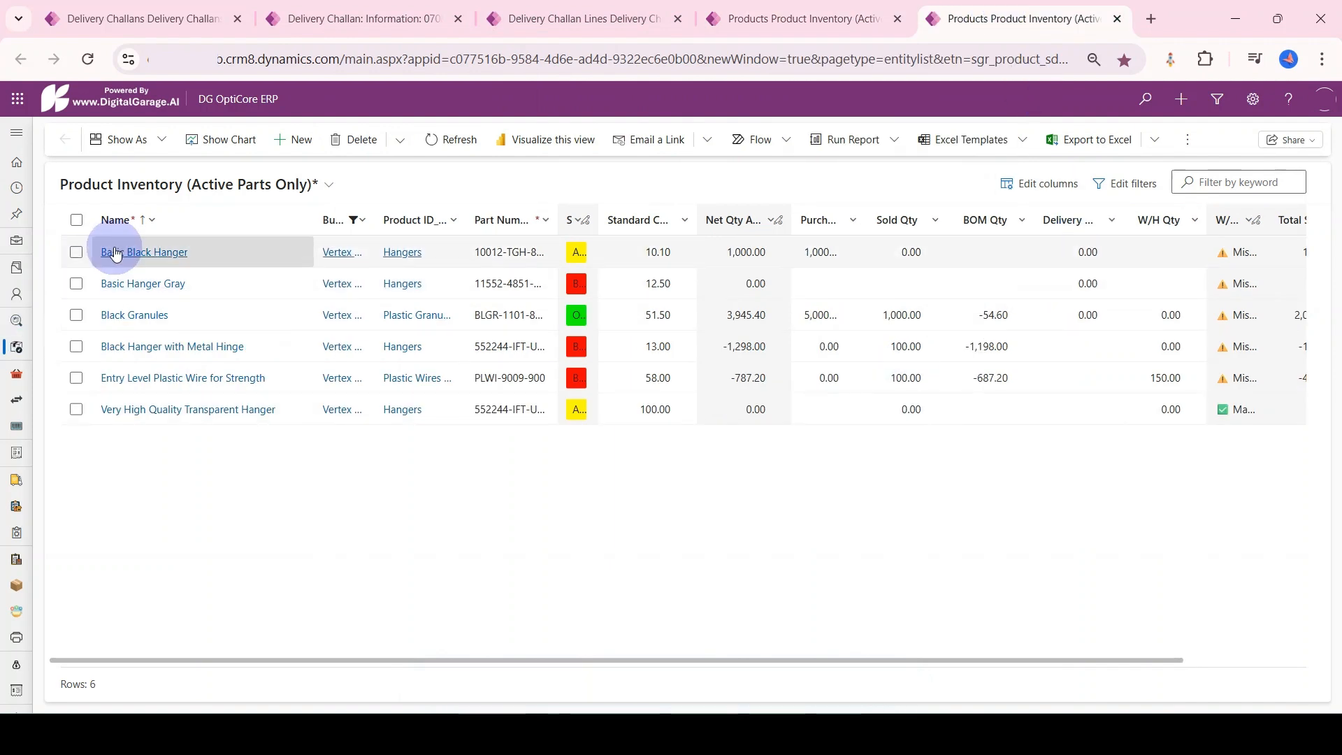
click(76, 251)
click(76, 283)
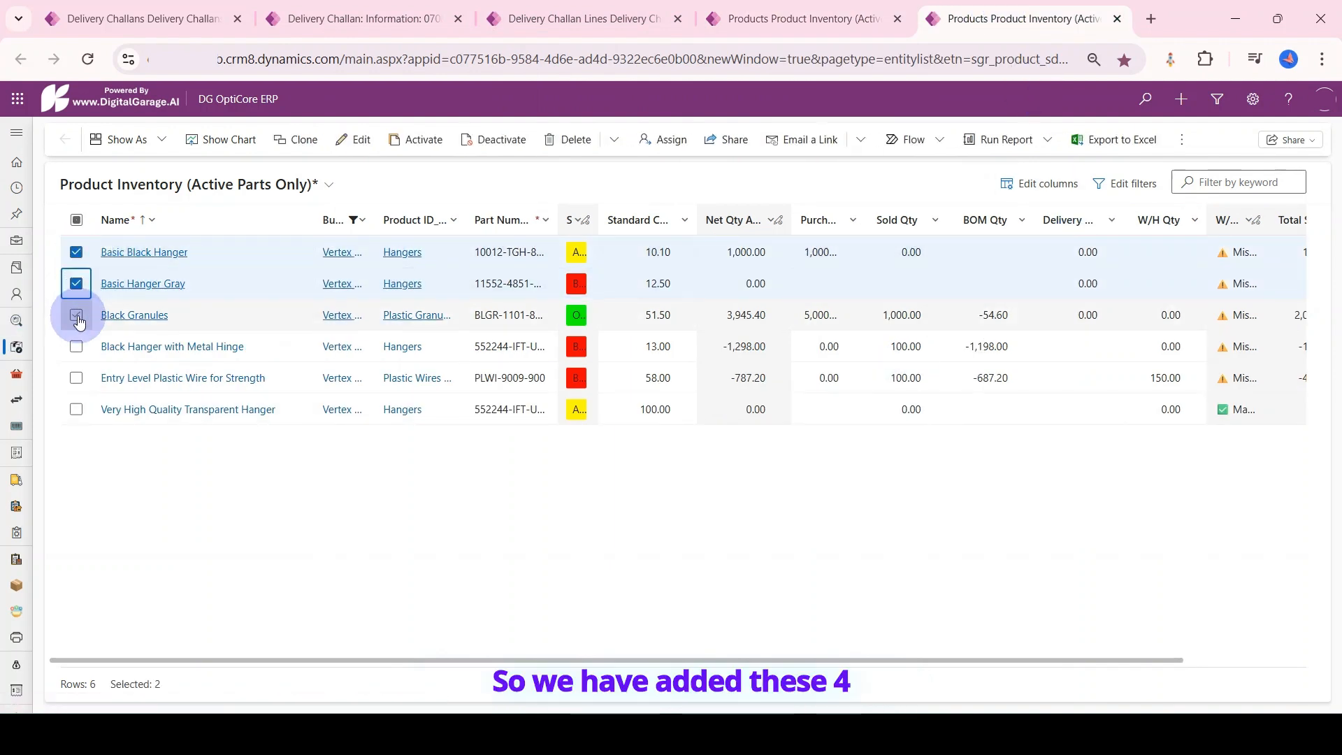
click(77, 314)
click(76, 409)
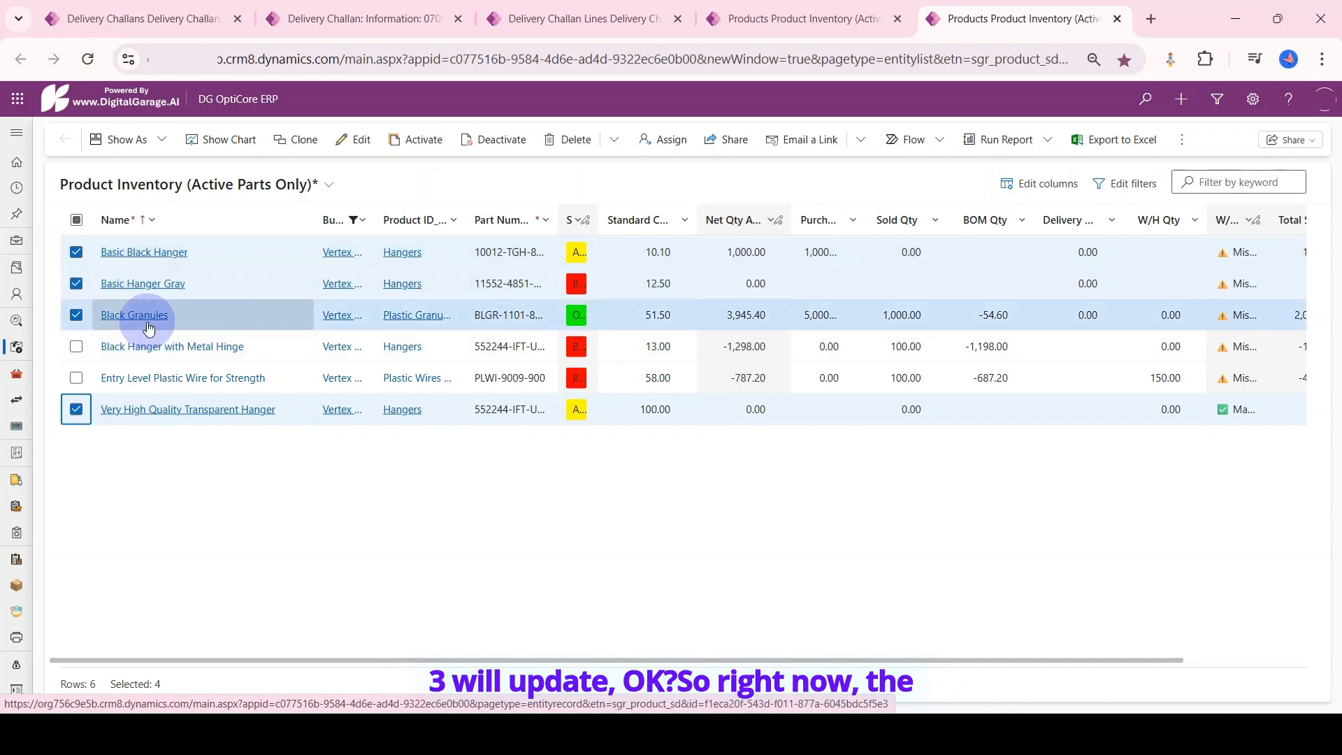
click(1084, 232)
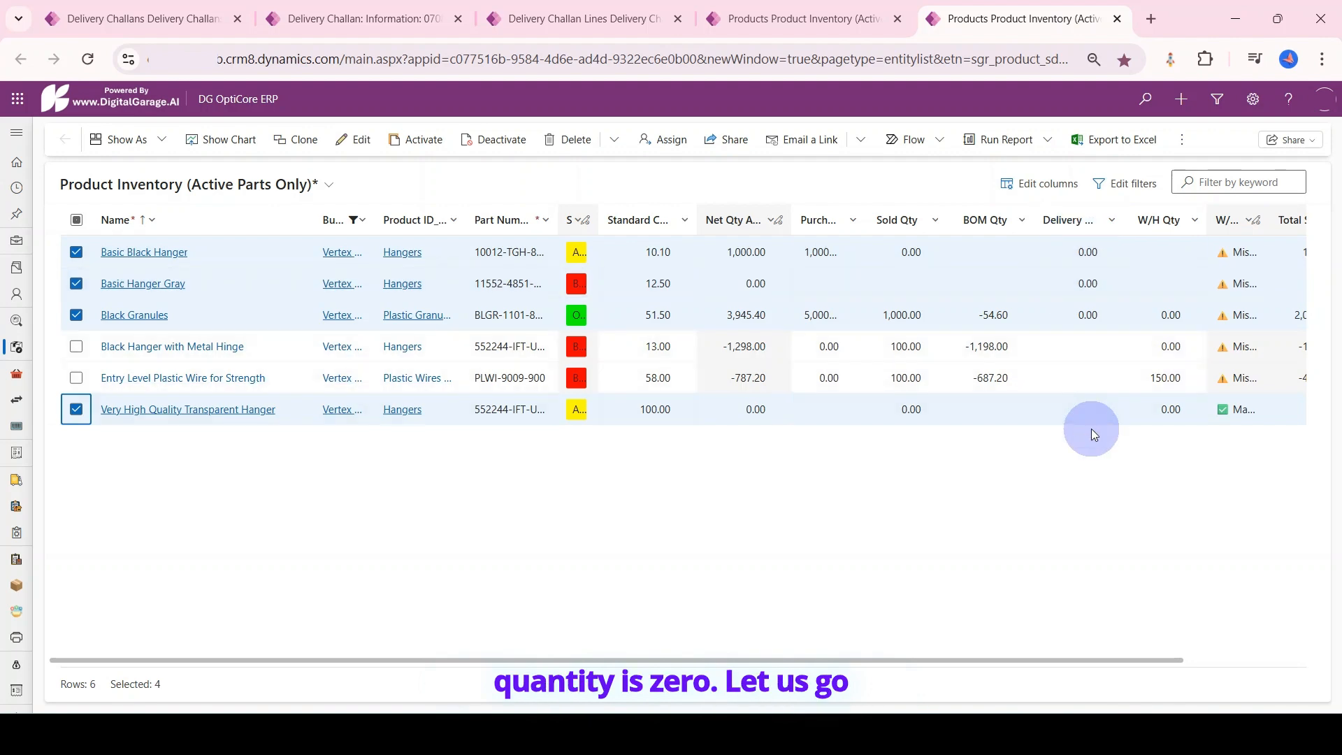
Return to the delivery challans list and start a new challan with Vertex Products as the business unit
click(363, 12)
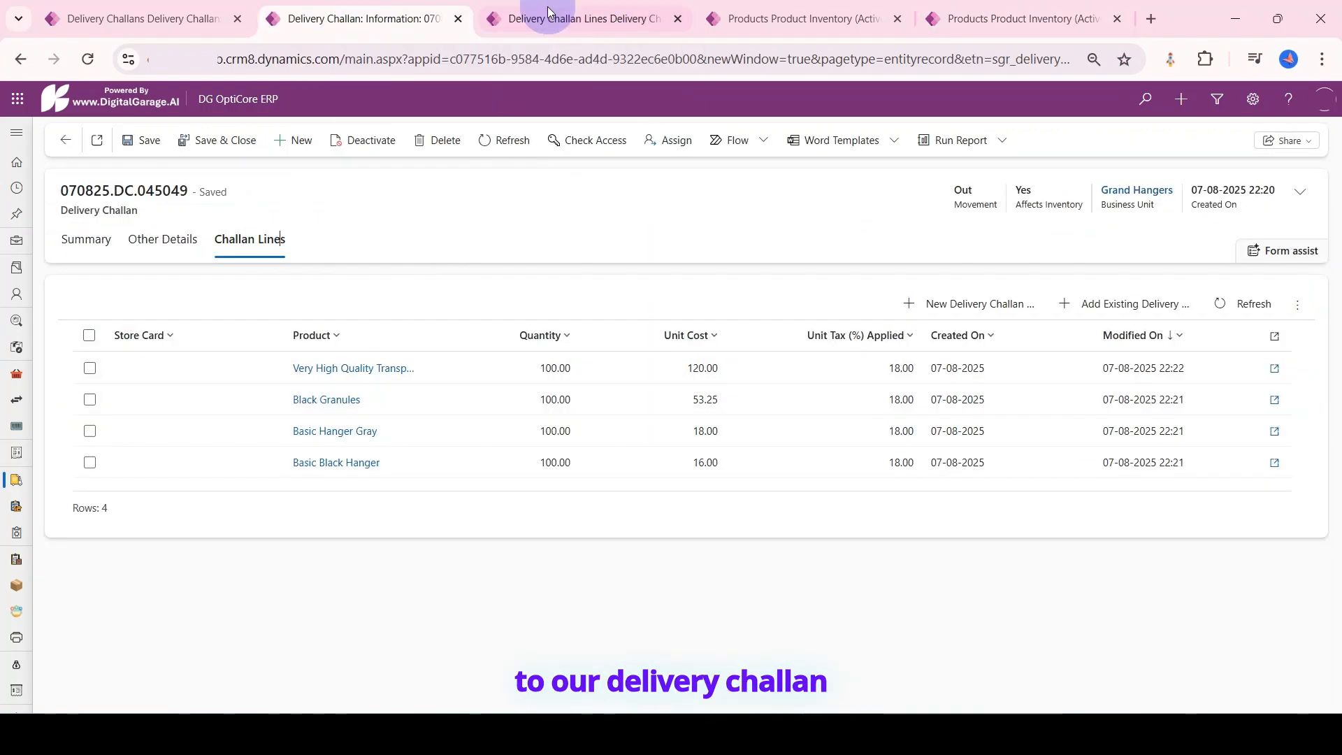
click(551, 11)
click(279, 13)
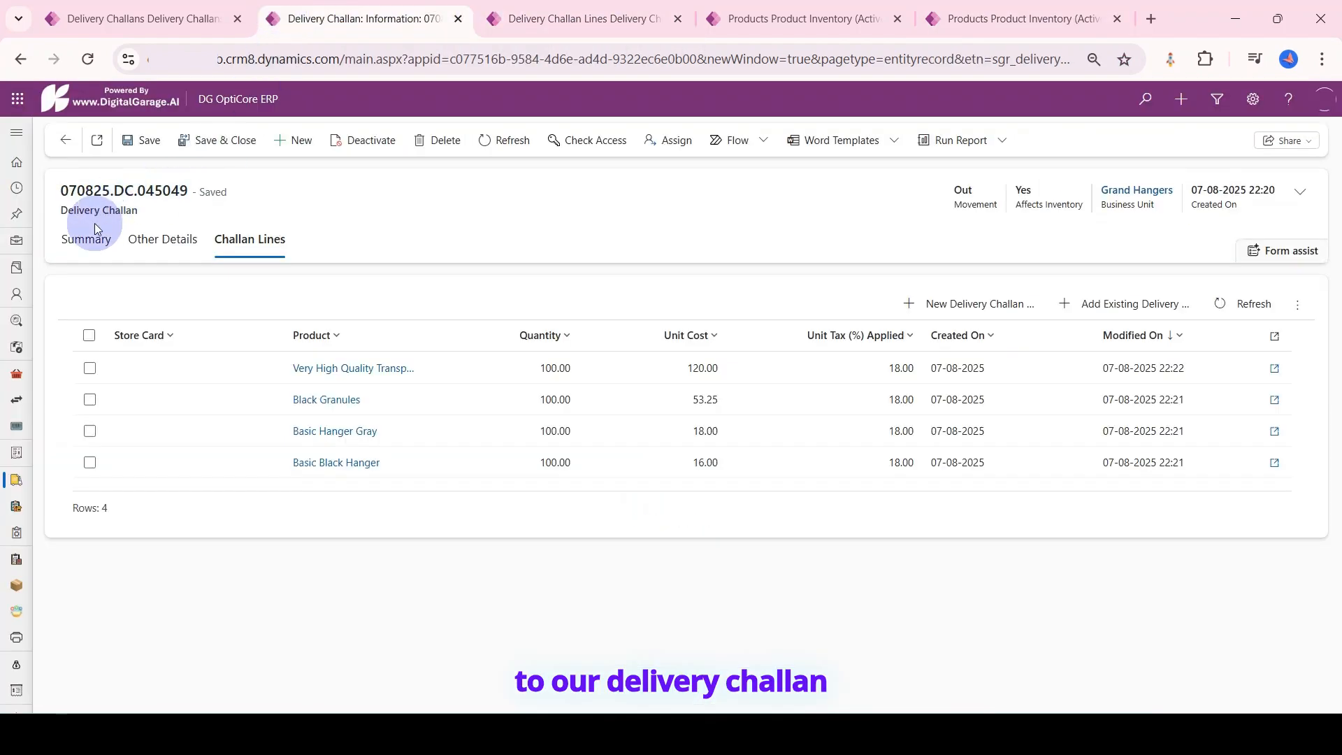
click(29, 486)
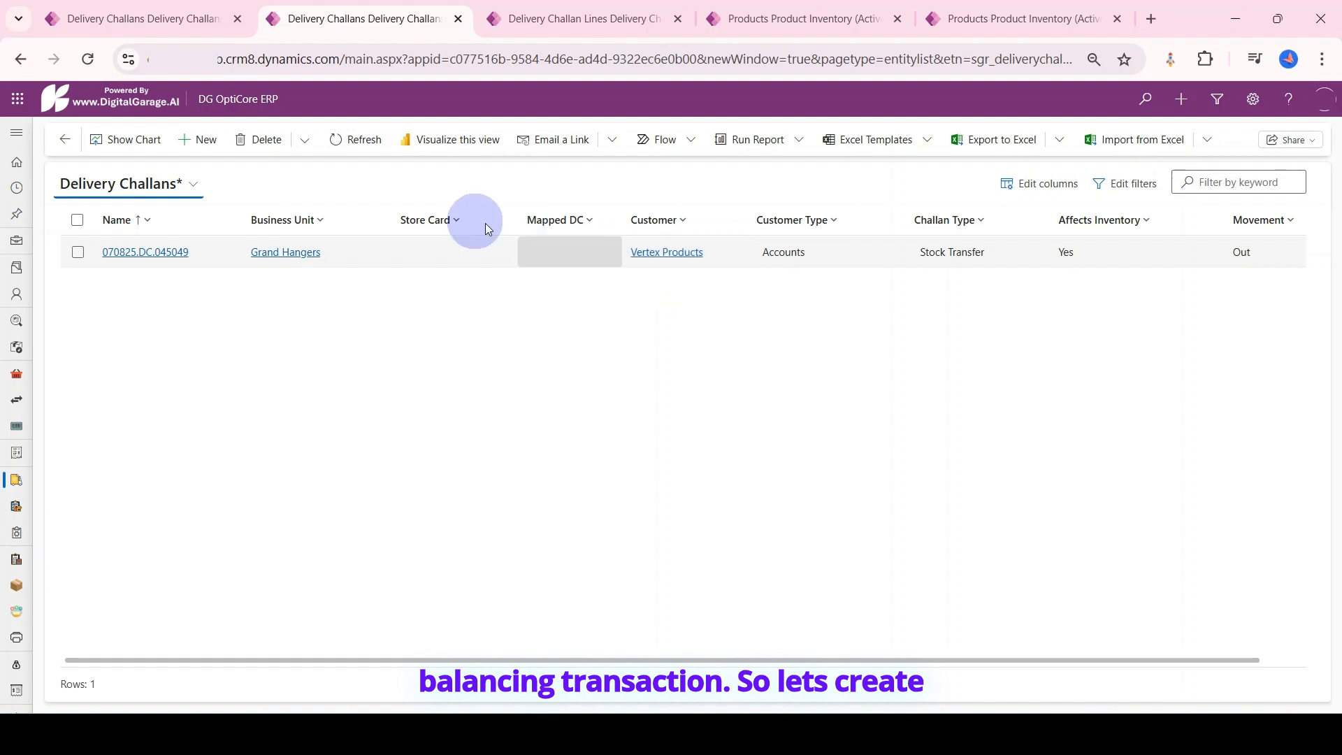
click(191, 141)
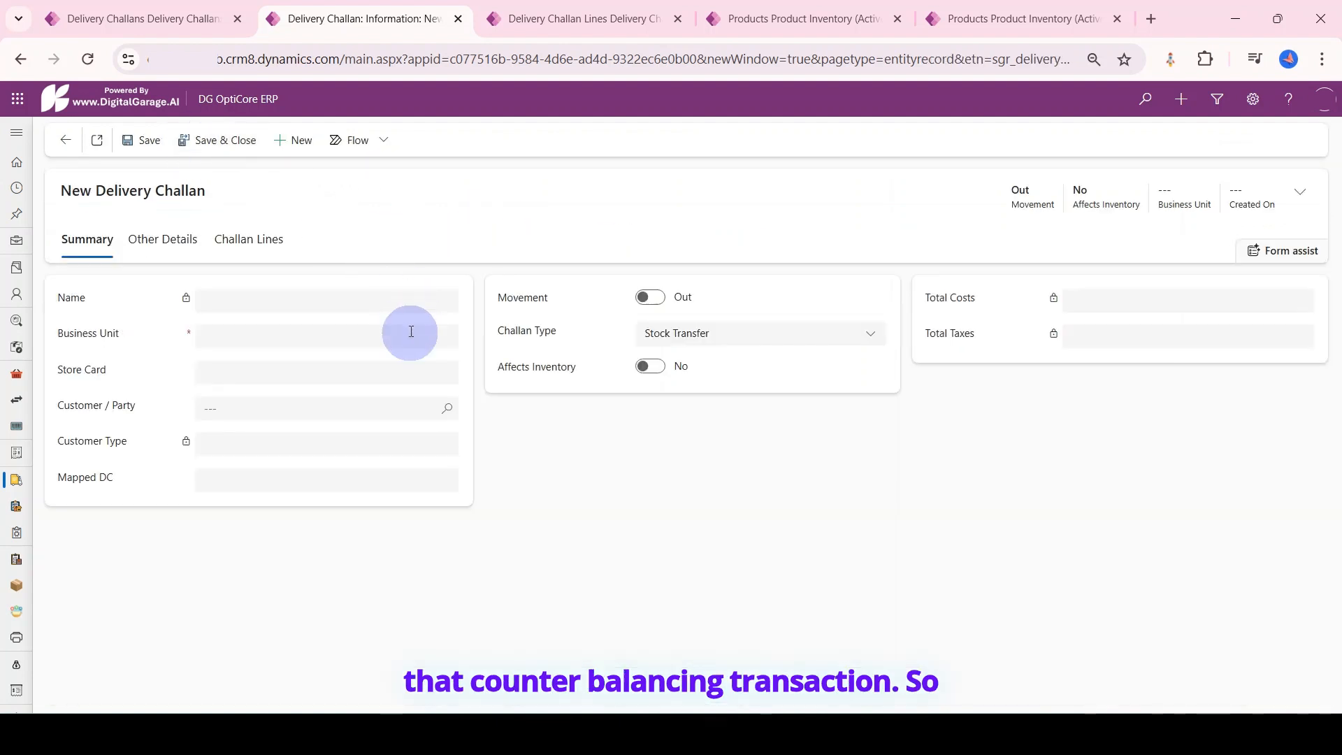
click(448, 338)
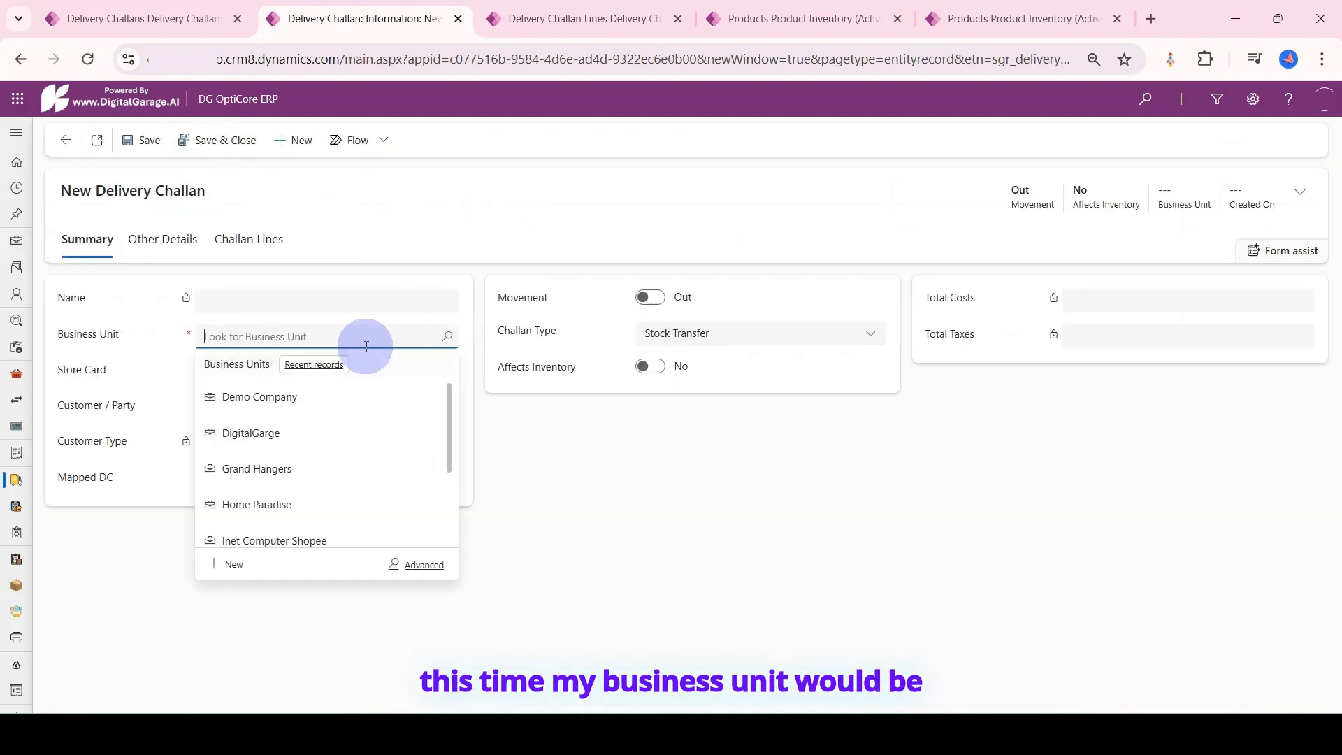
scroll(287, 494, down, 3)
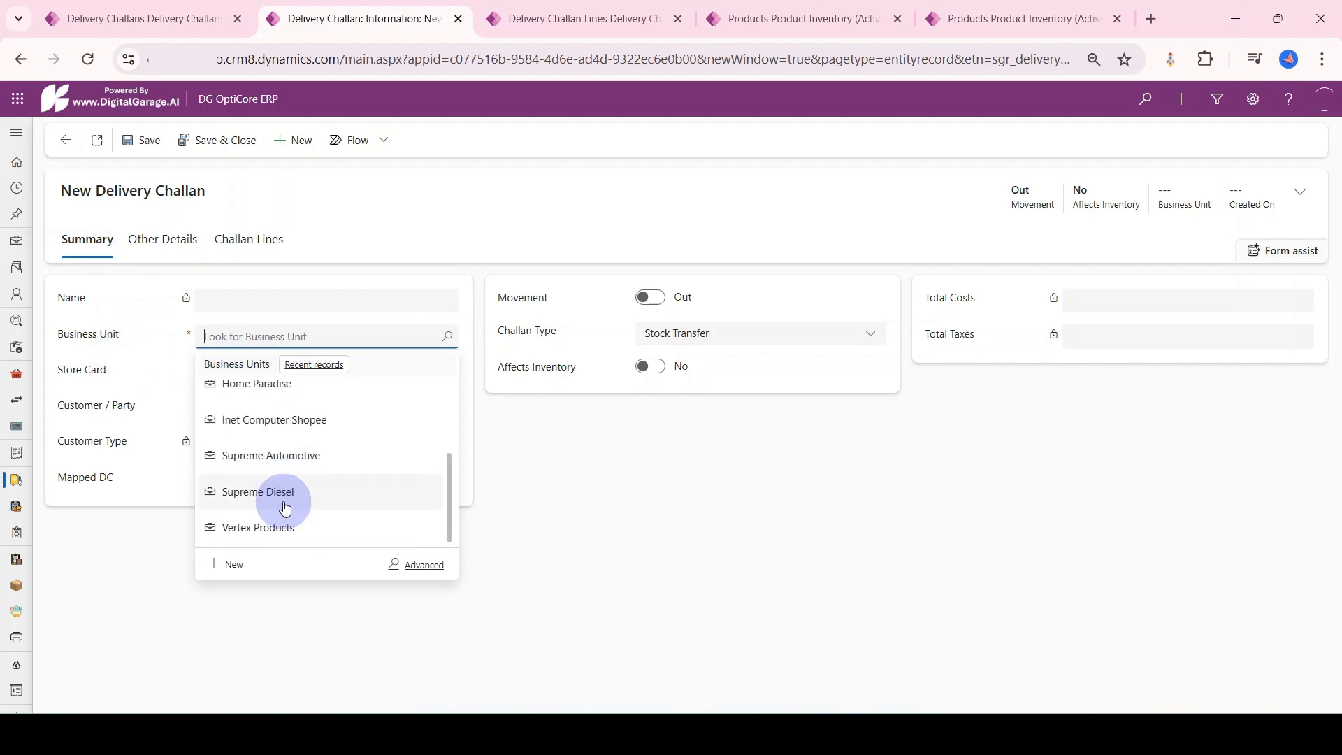
click(284, 524)
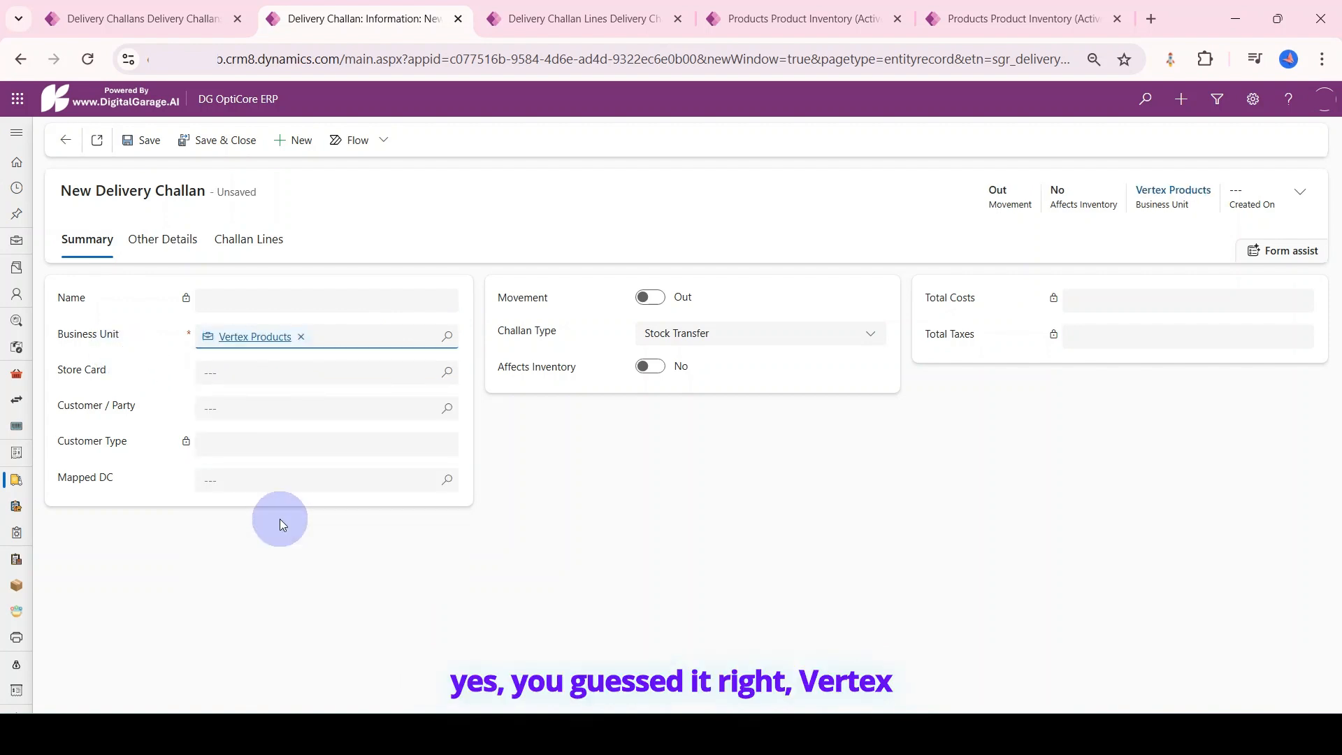
Set the new challan's customer to Grand Hangers and map it to the existing outgoing stock-transfer challan
click(449, 411)
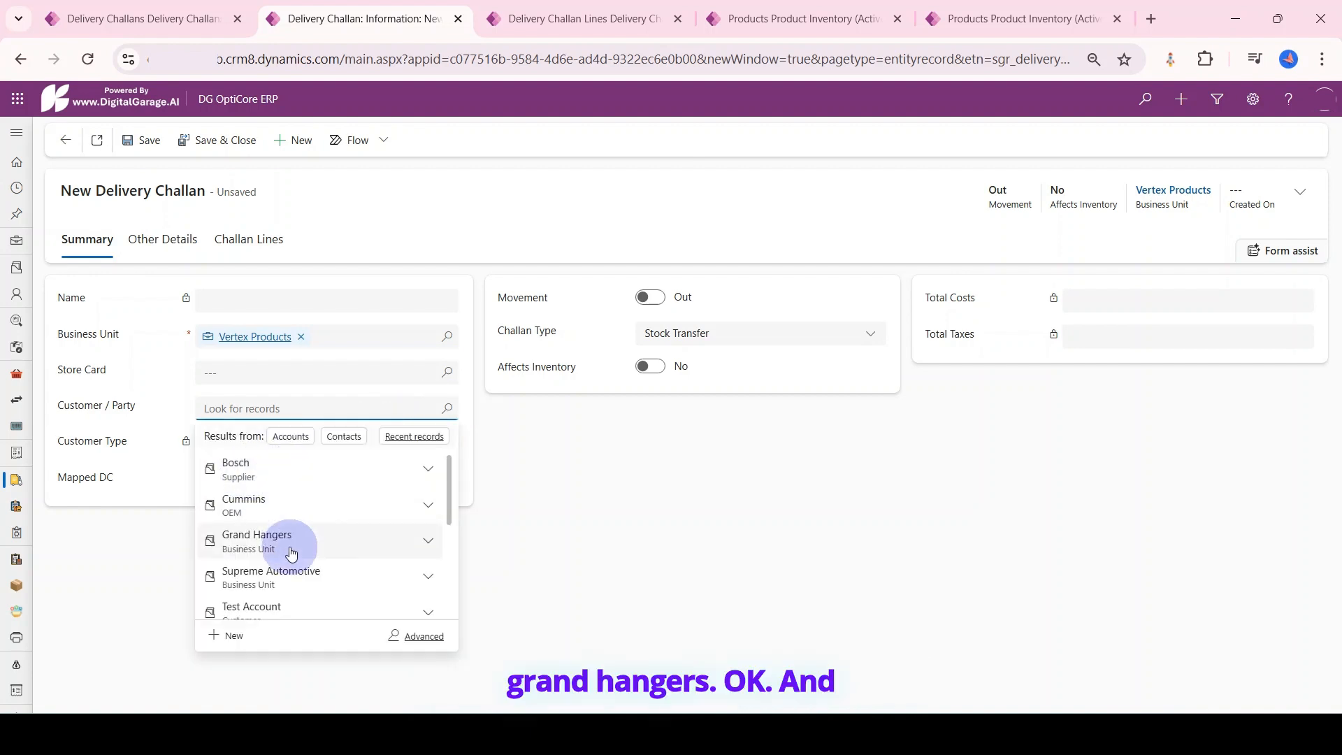
click(291, 554)
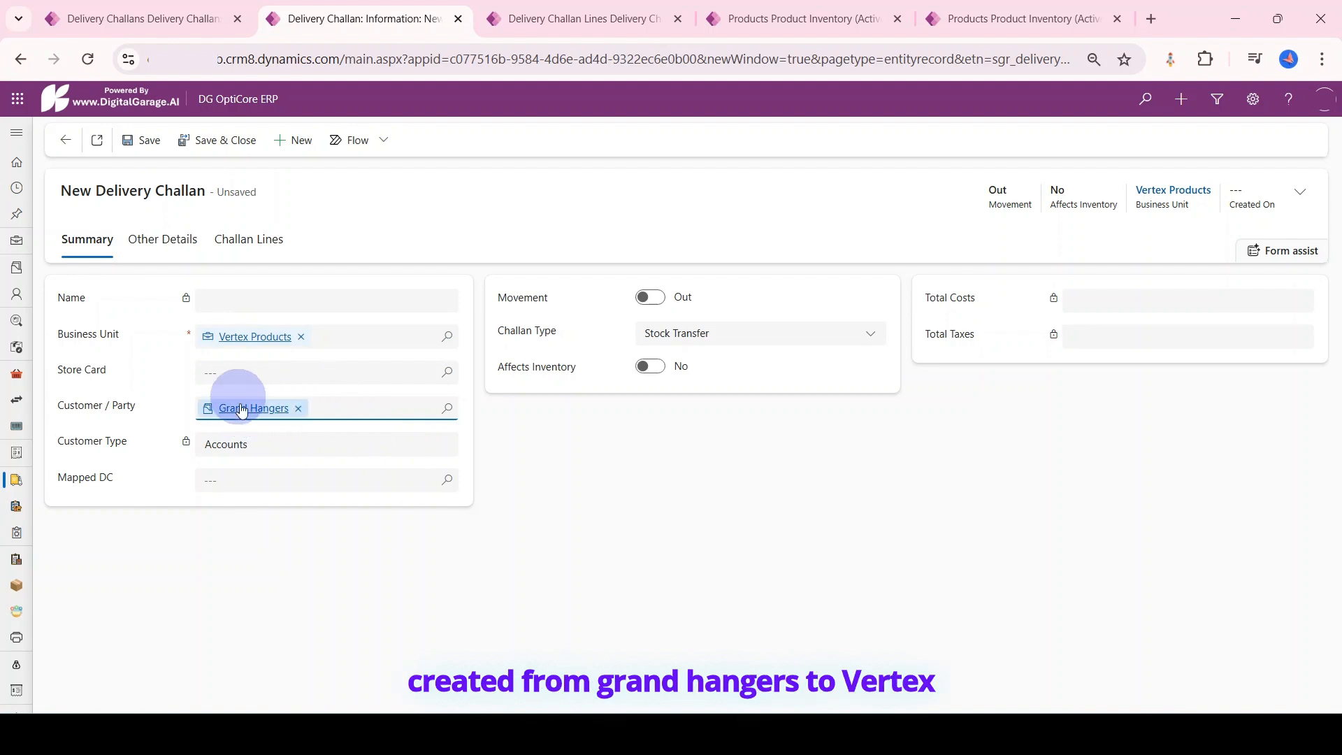
click(445, 482)
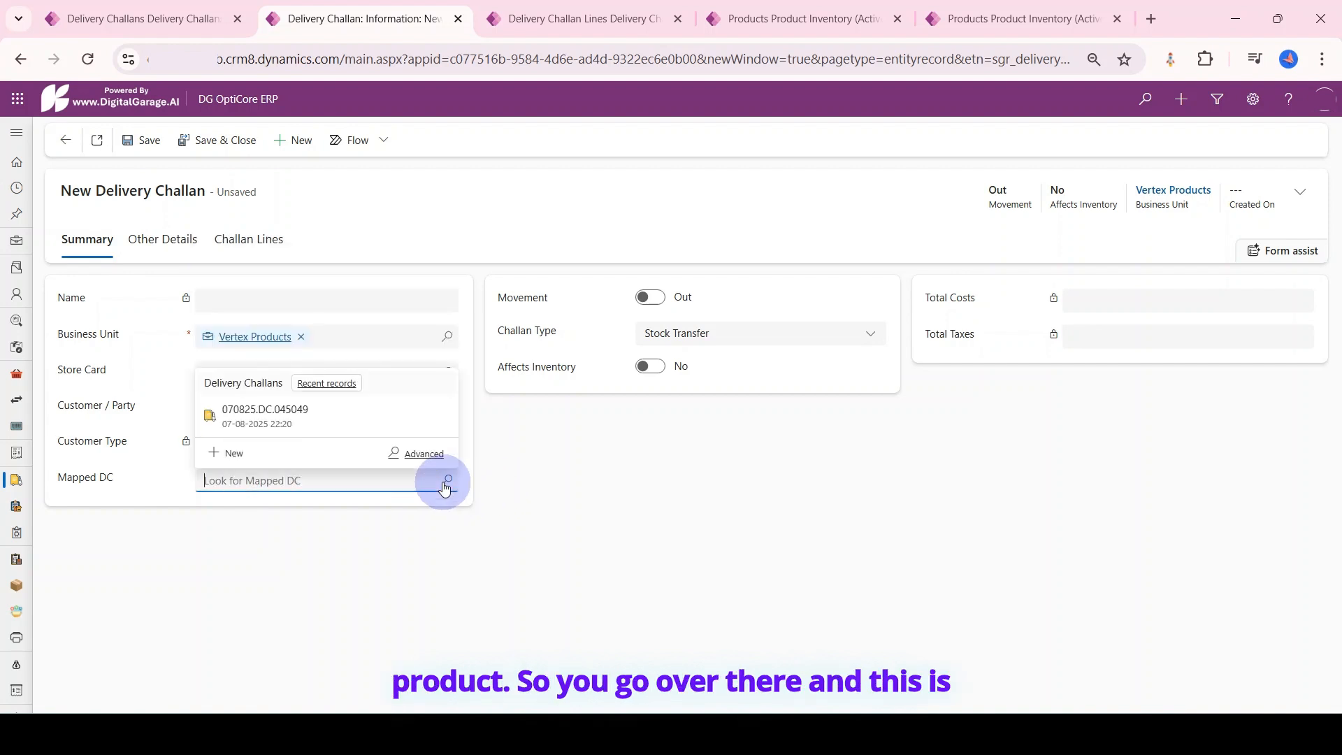
click(260, 417)
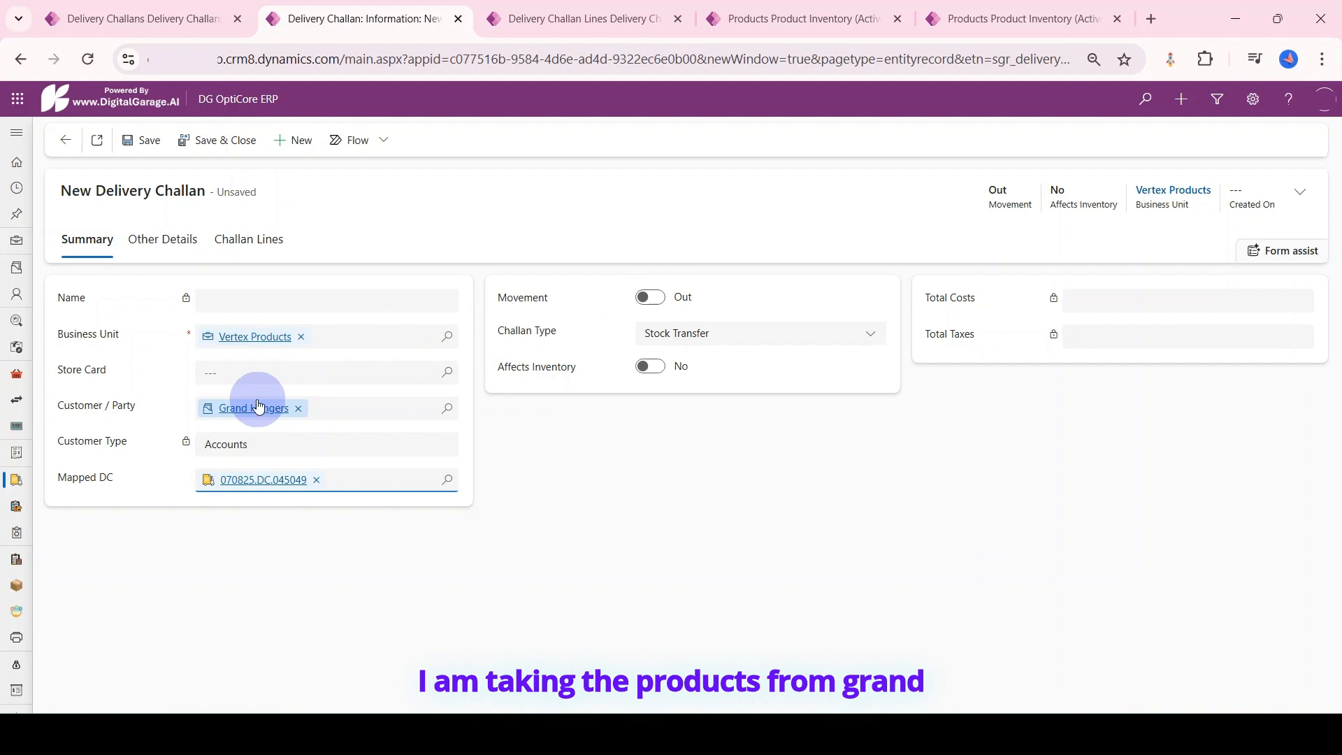
Set the challan's movement to In with Affects Inventory set to Yes, and save it
click(647, 297)
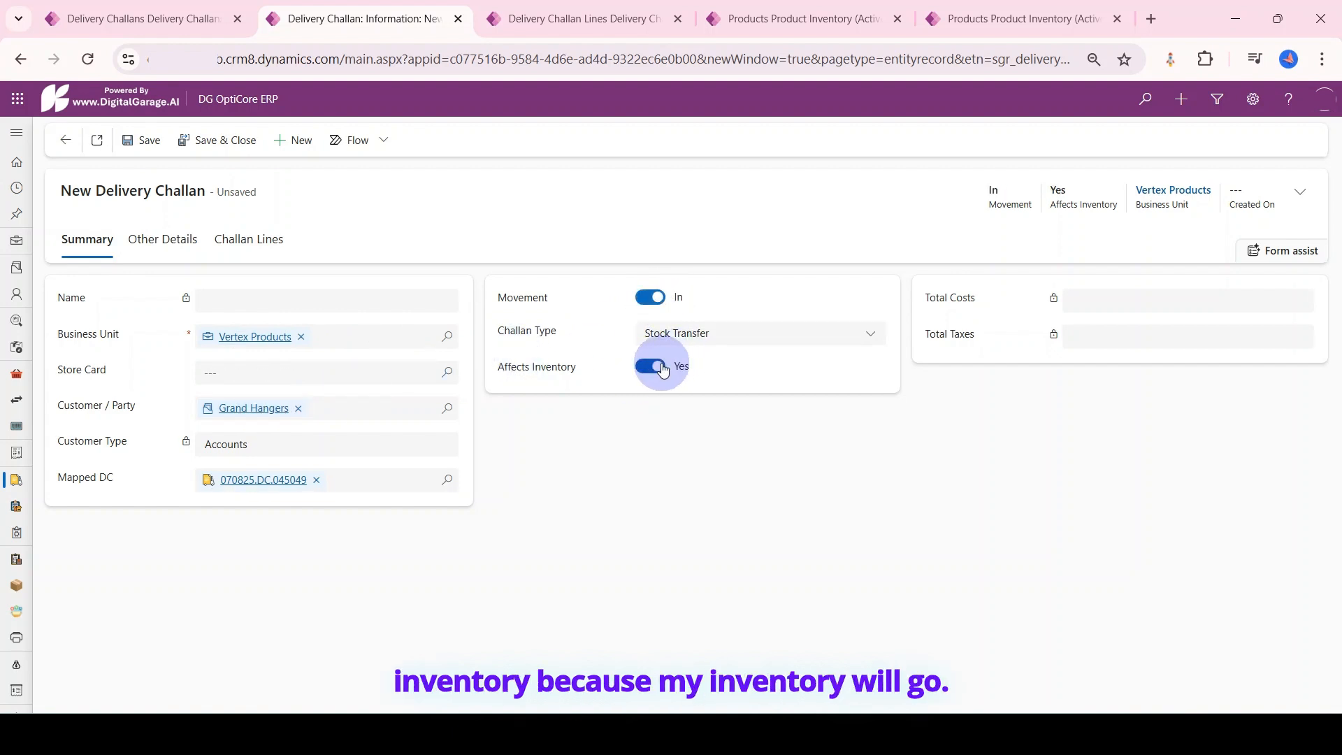
click(152, 146)
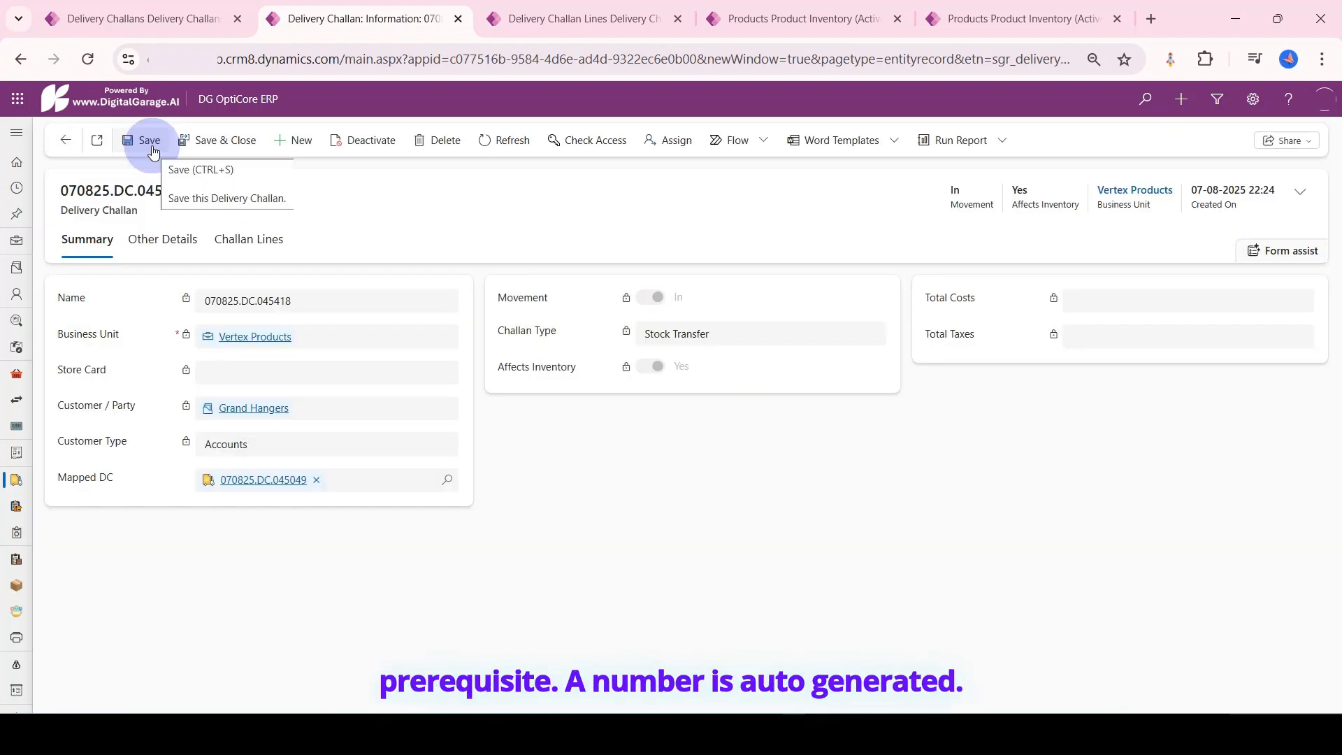
double_click(208, 299)
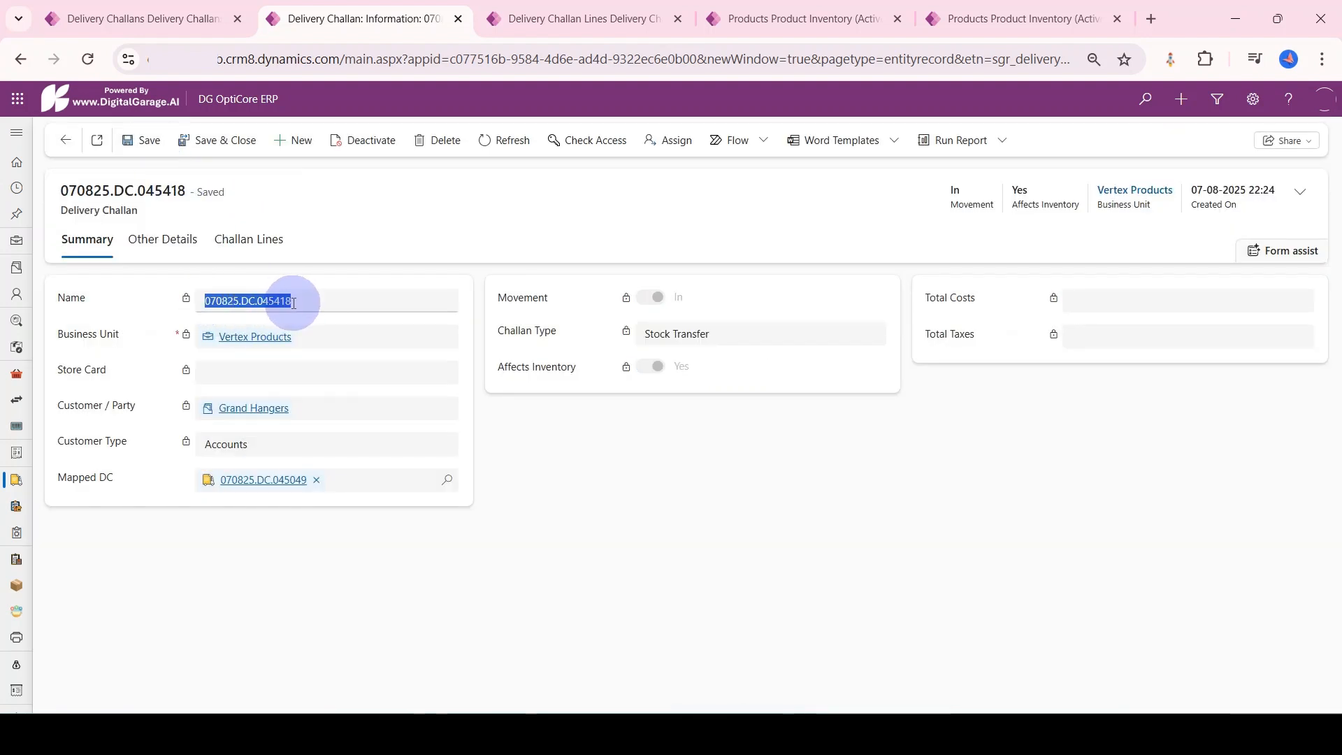
click(238, 259)
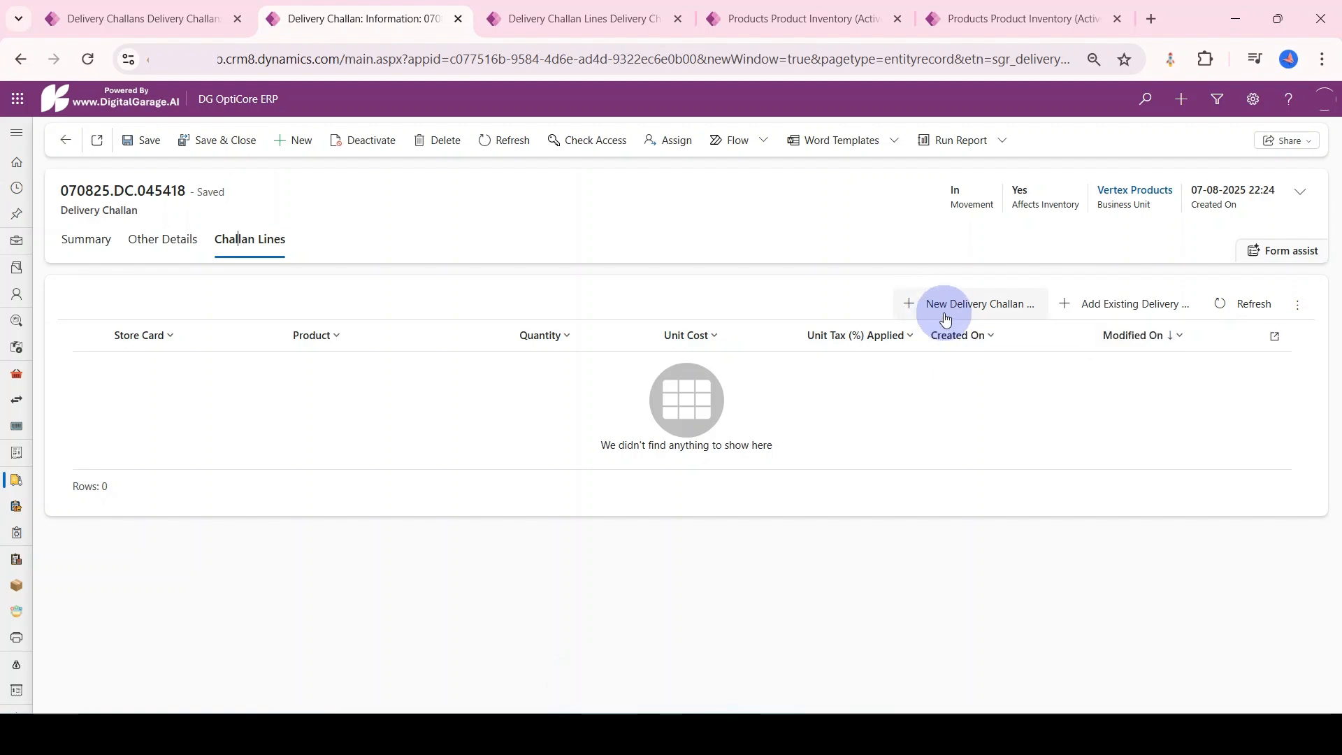
click(945, 319)
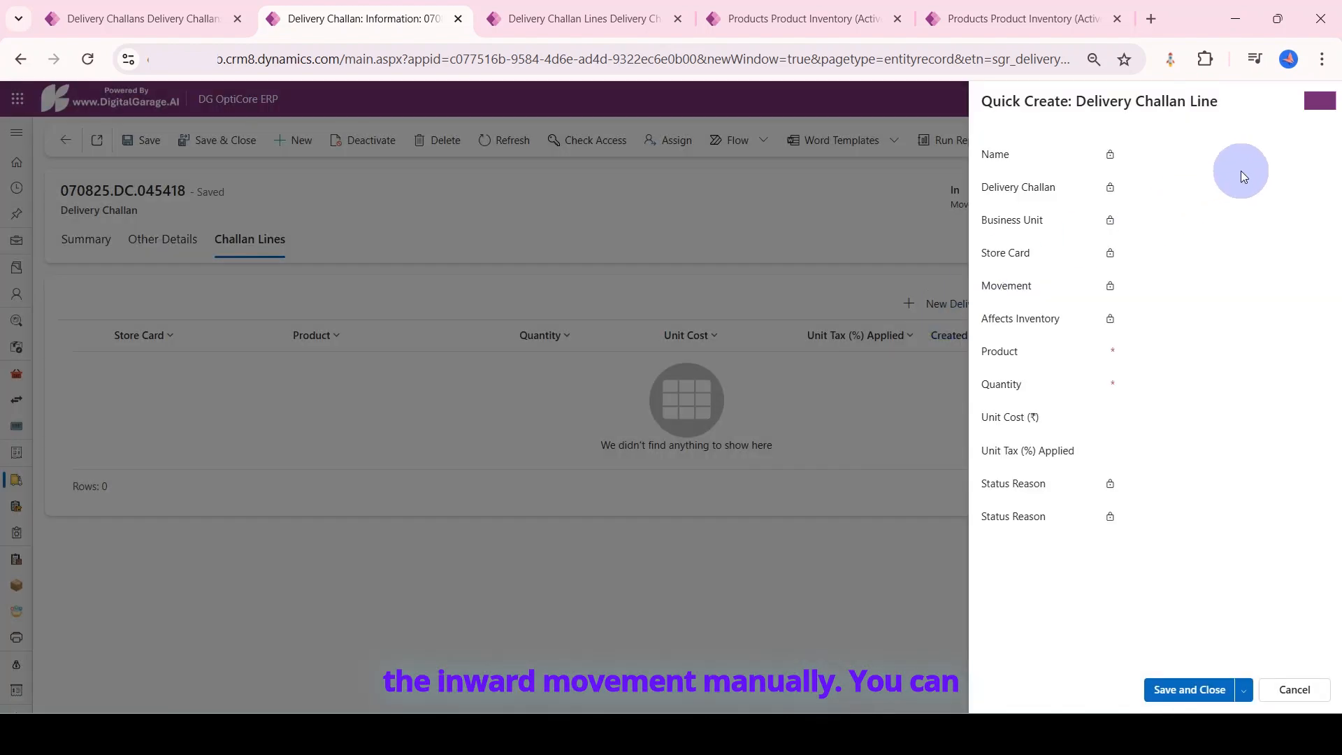
click(1320, 102)
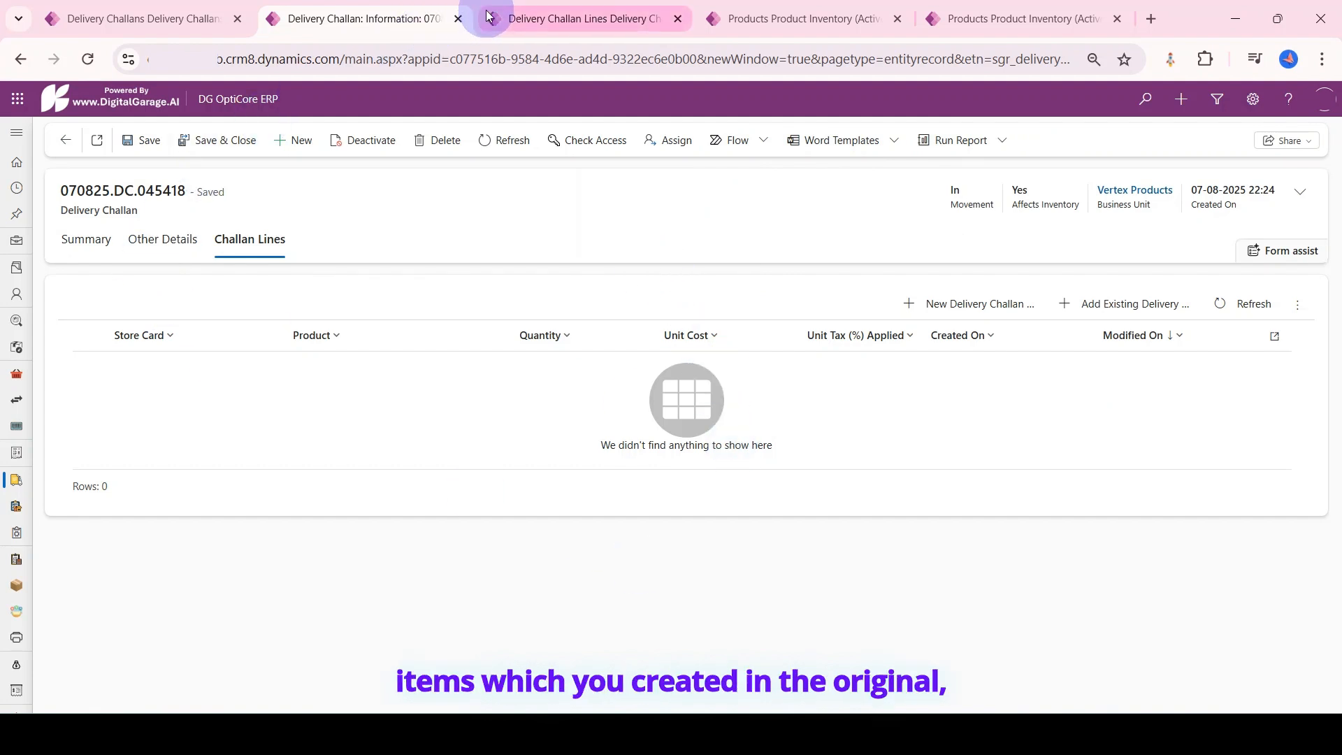
Check the mapped challan in the incoming challan's summary and run the (FL-9) Delivery Challan Automation flow on it
click(101, 241)
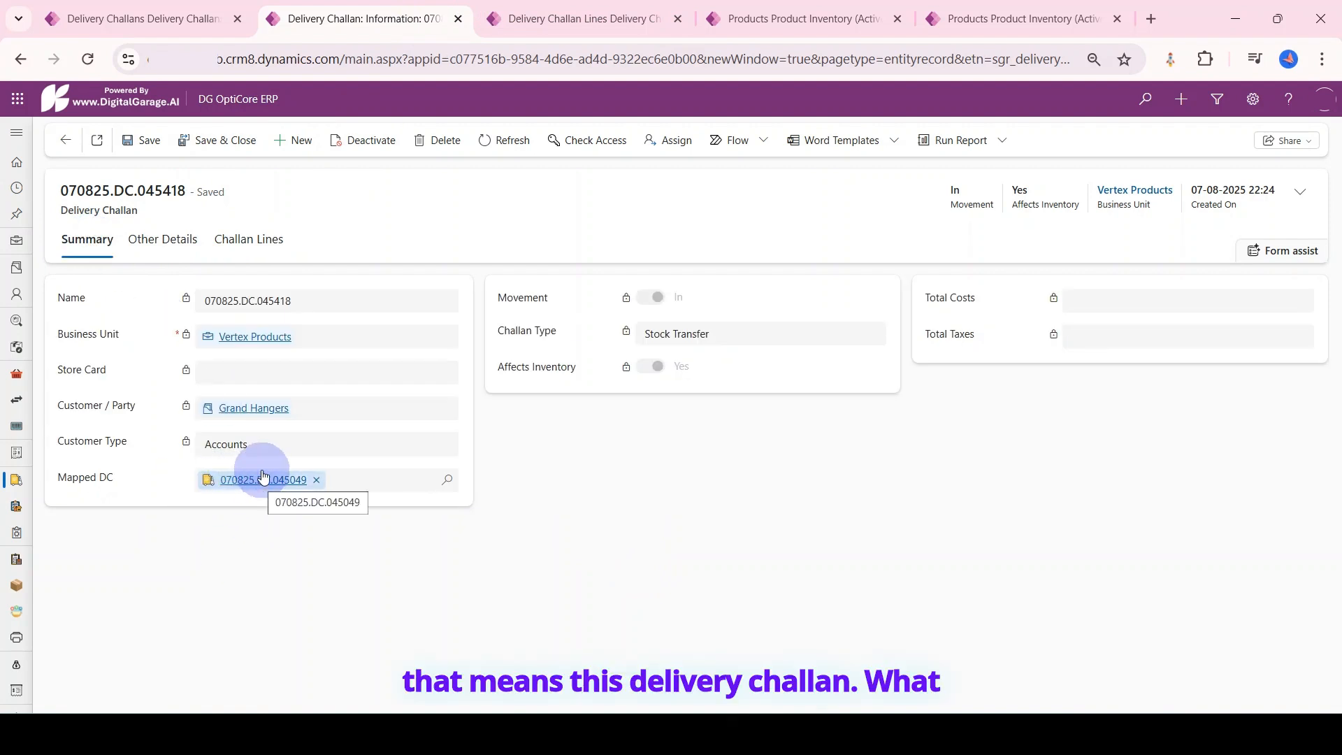
click(730, 145)
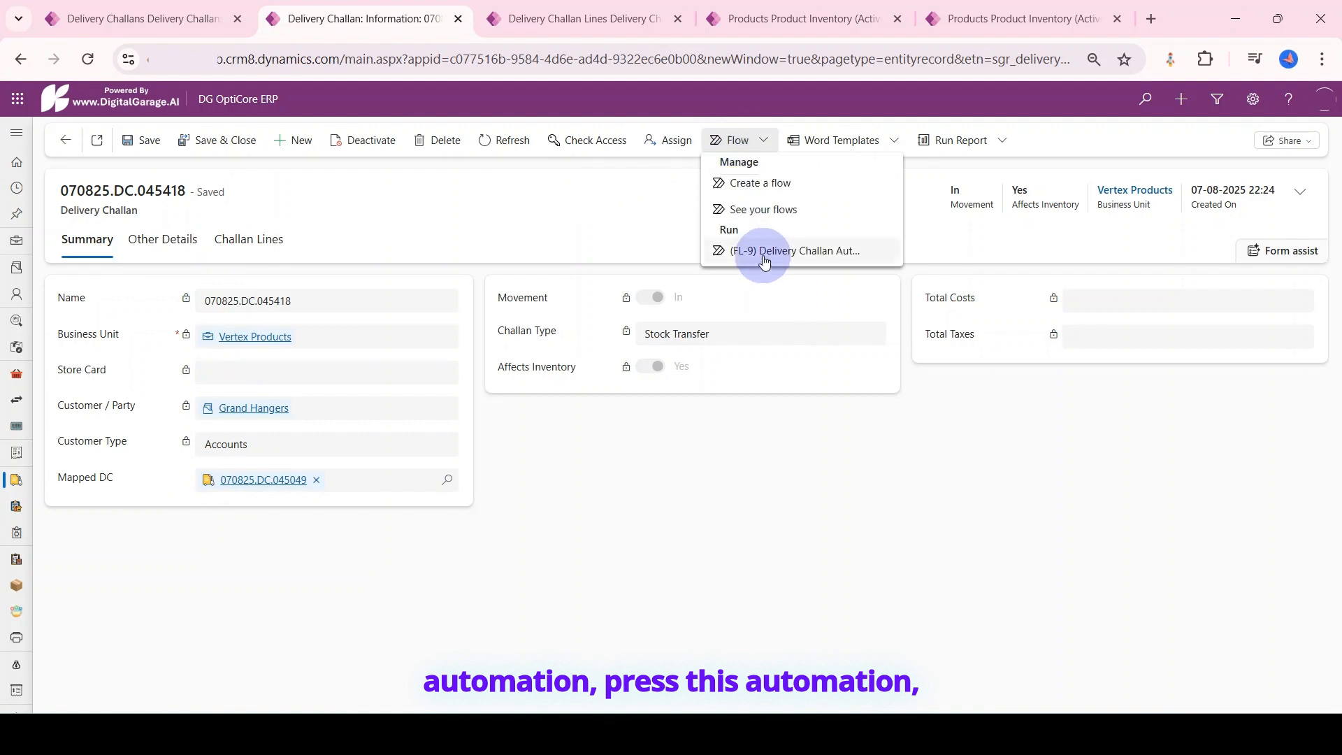
click(764, 252)
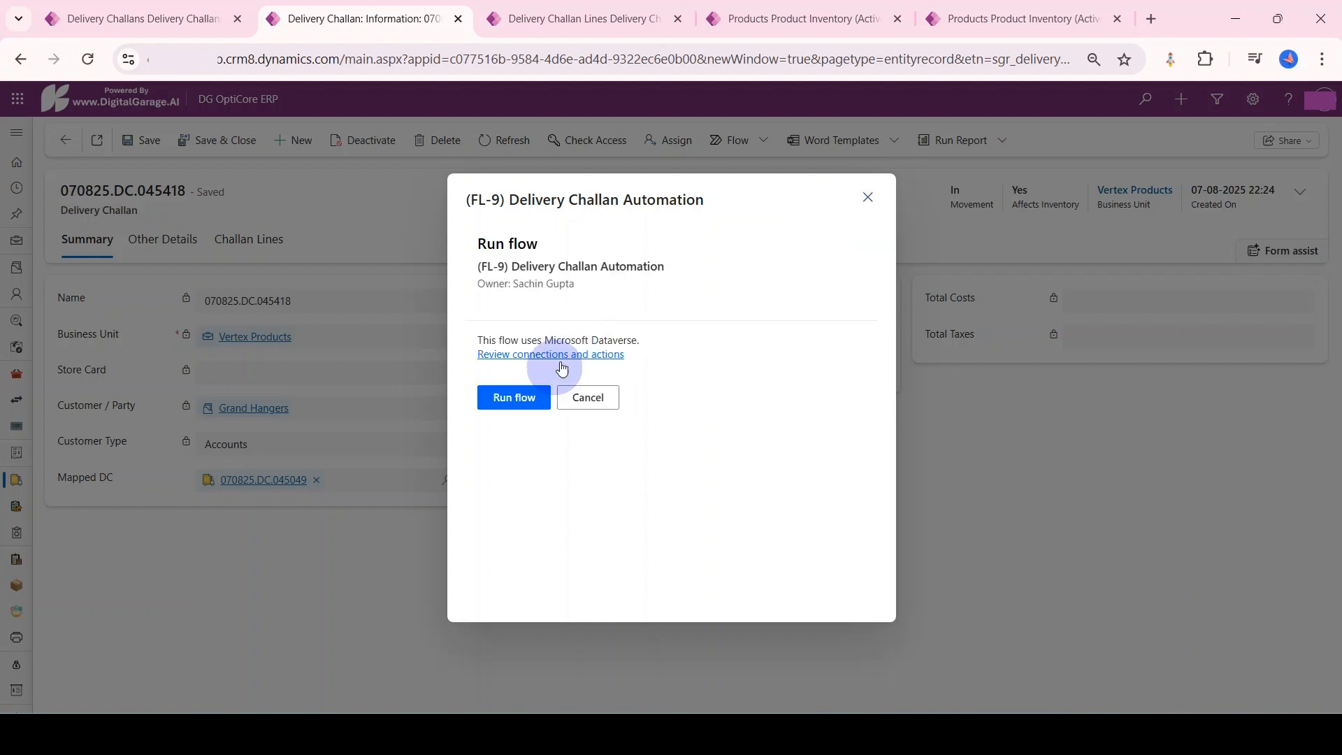
click(518, 397)
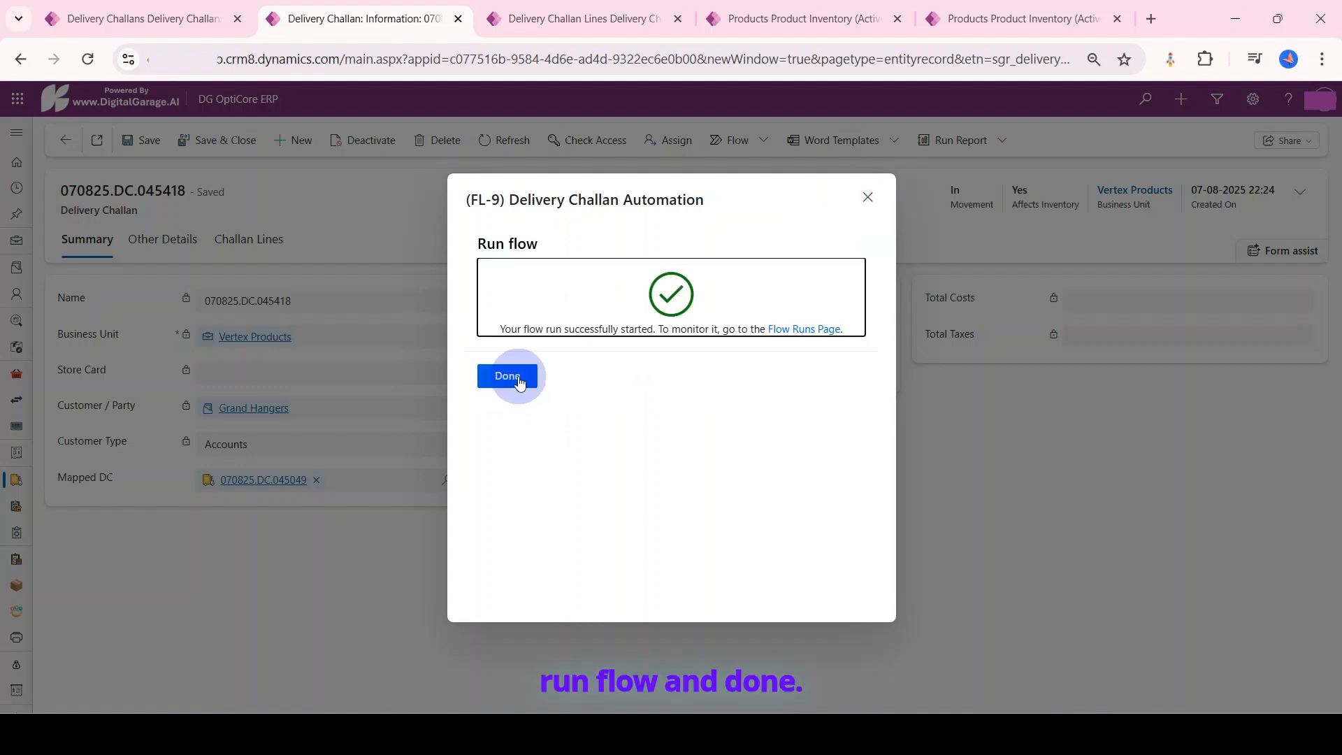
click(518, 376)
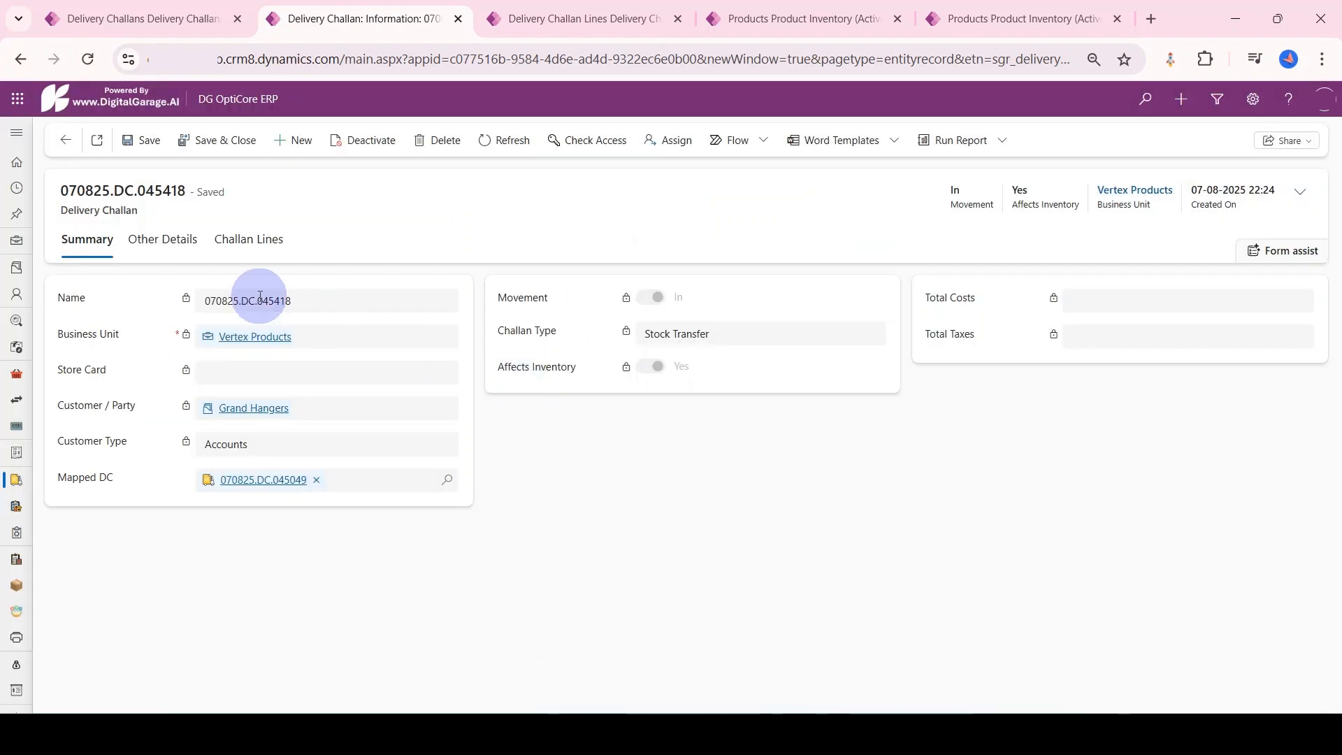
Refresh the incoming challan's lines and compare the copied products with those selected in the Vertex Products inventory
click(255, 245)
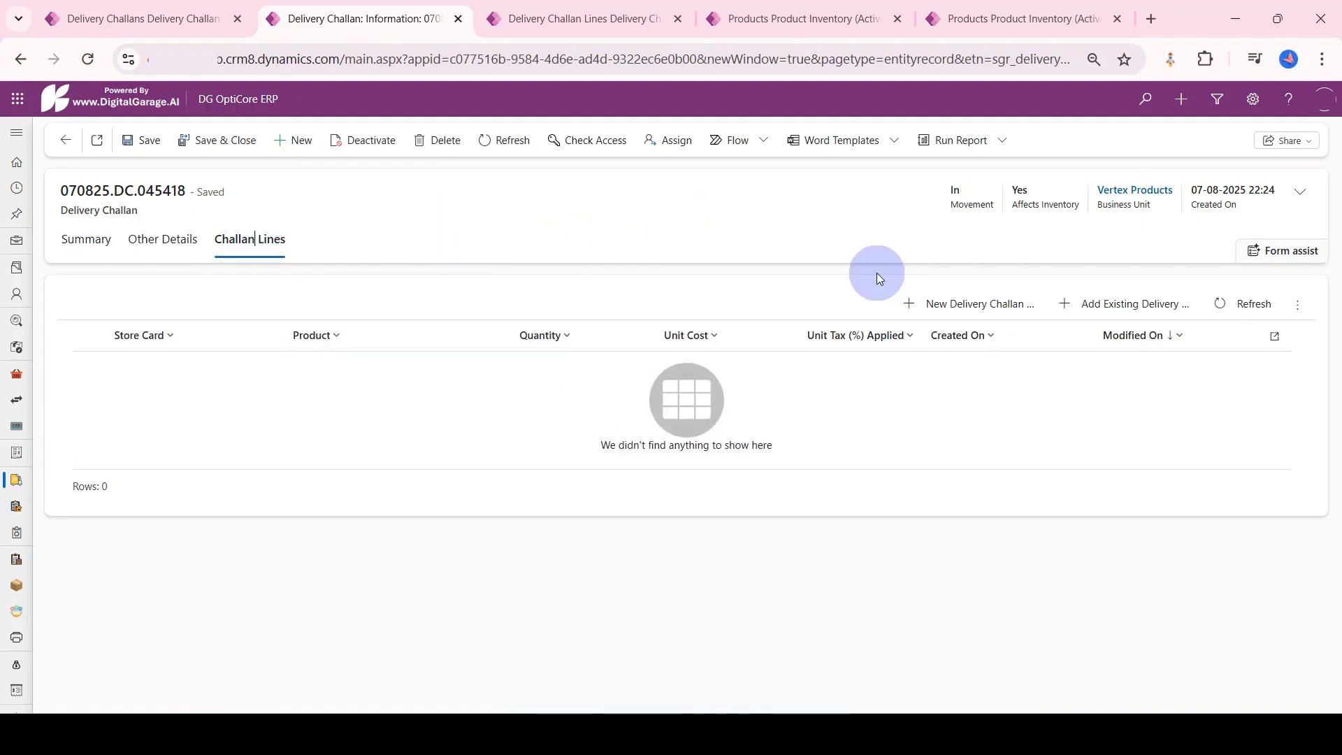
click(1232, 316)
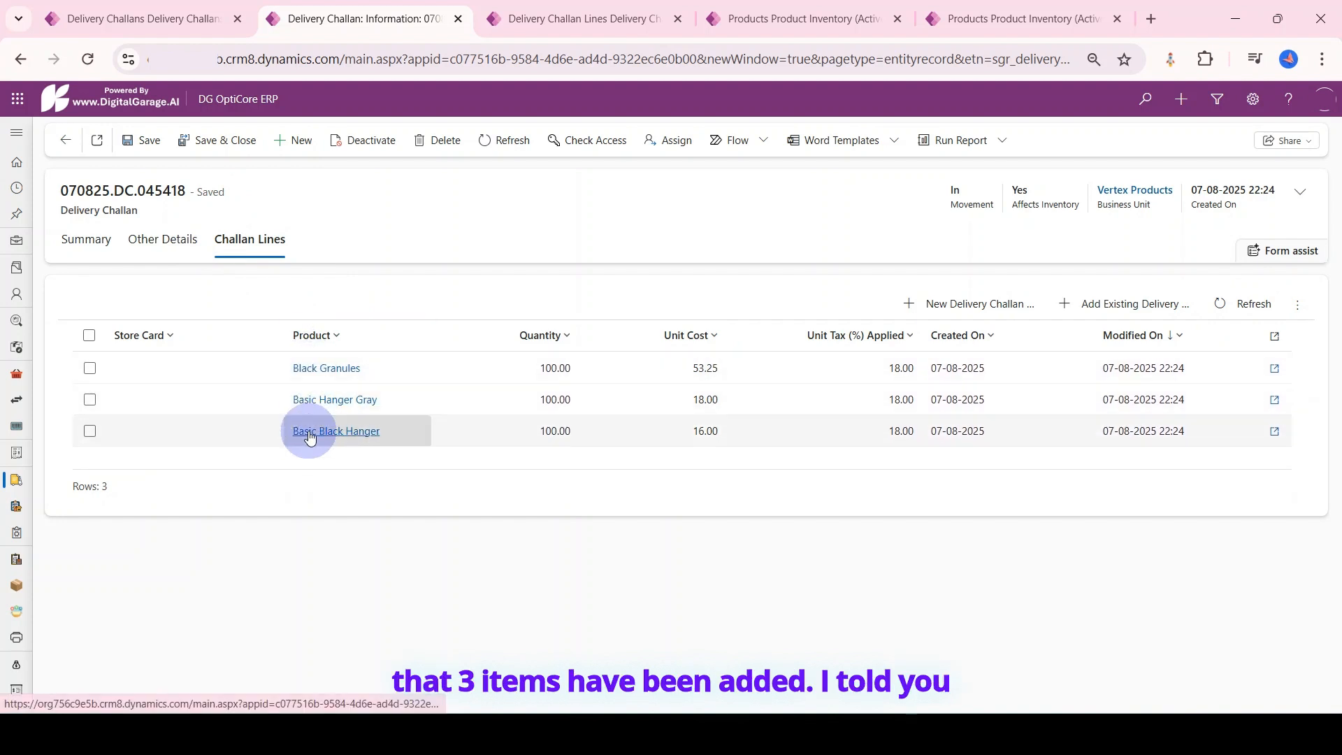
click(956, 20)
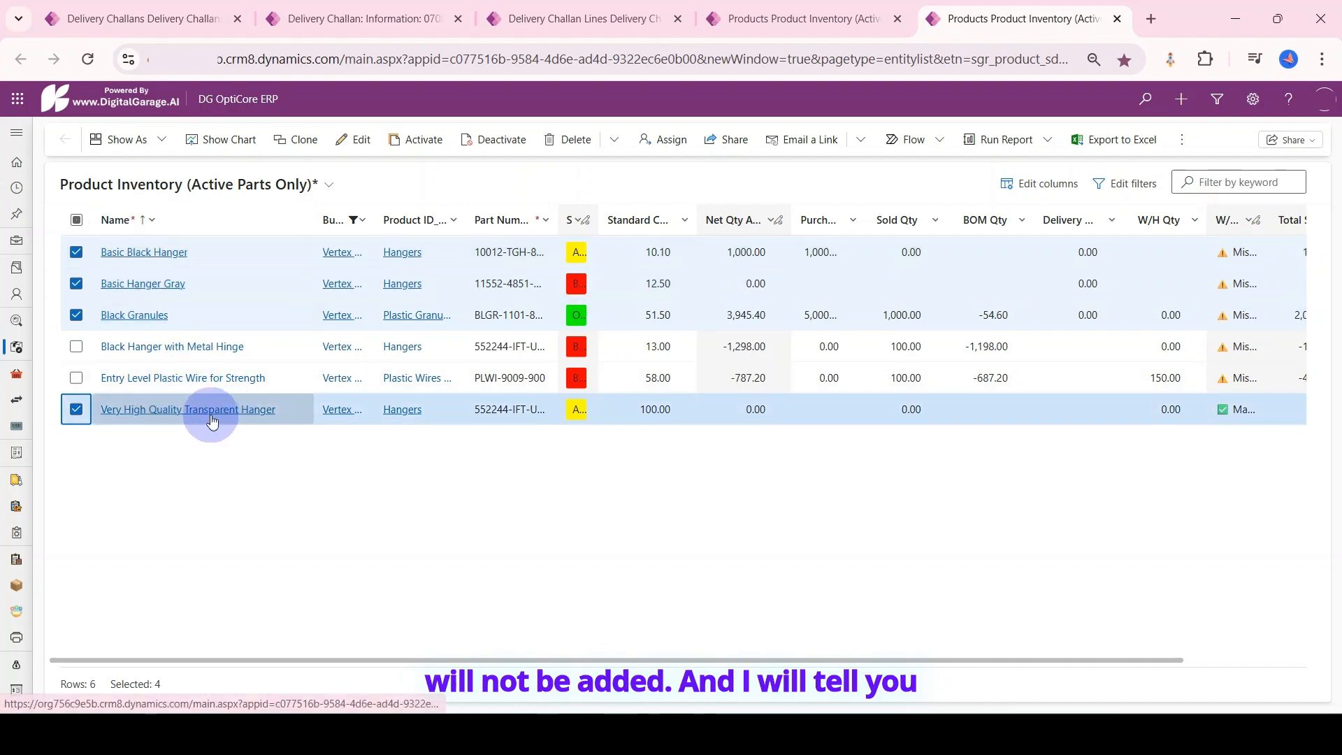
click(581, 19)
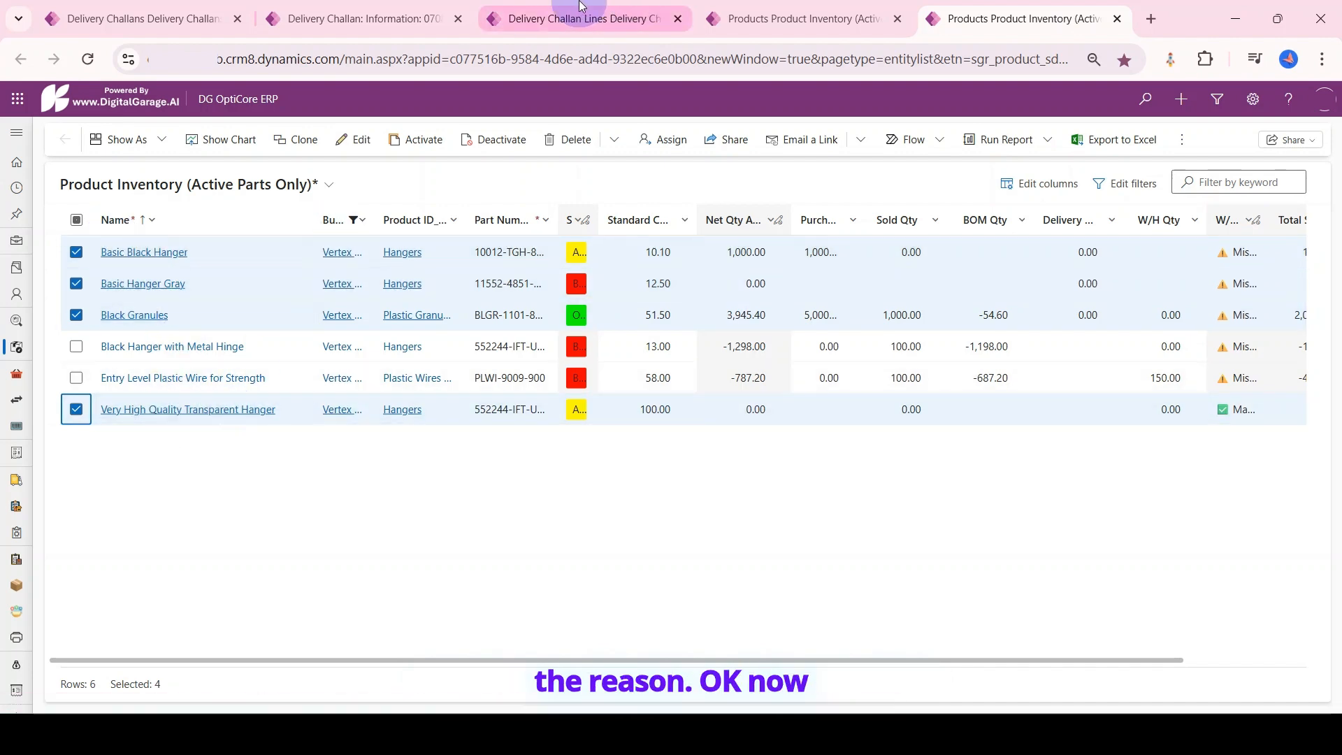
click(357, 19)
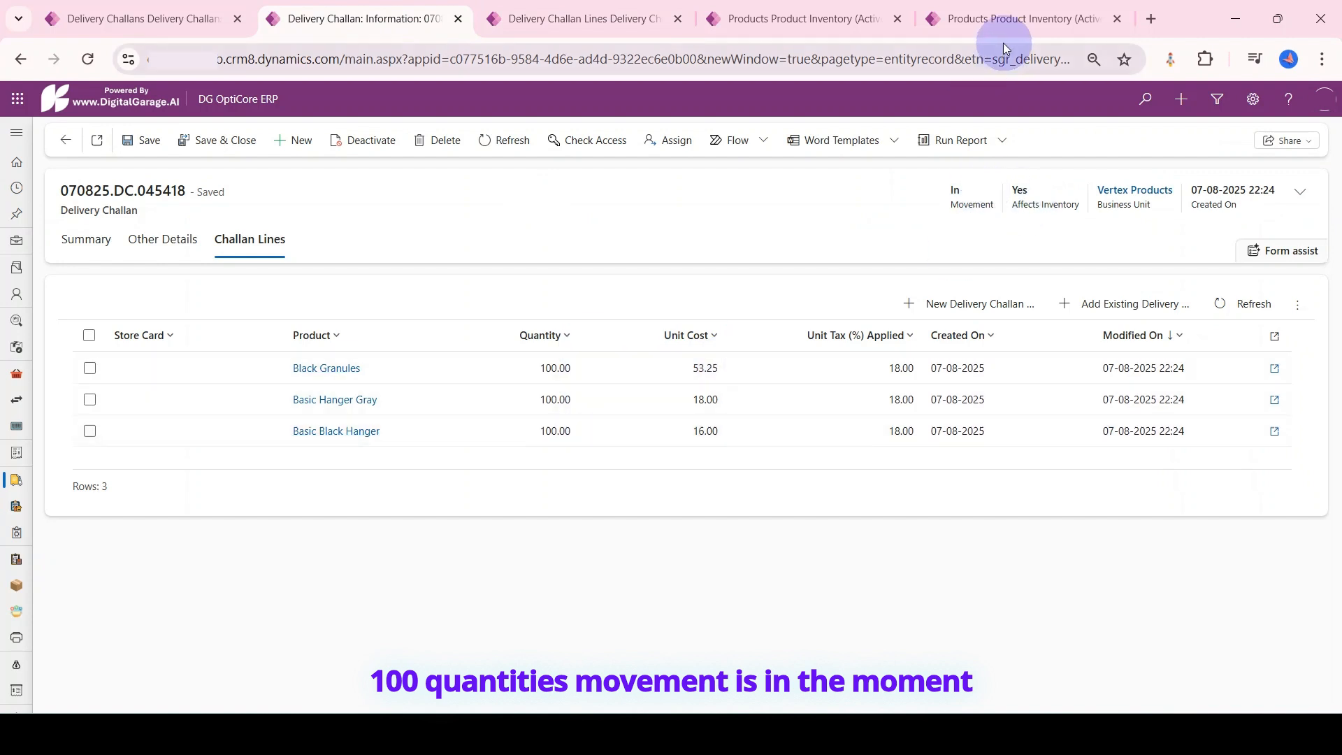
Clear the product selection in the Vertex Products inventory and refresh the list to check the transferred quantities
click(1004, 25)
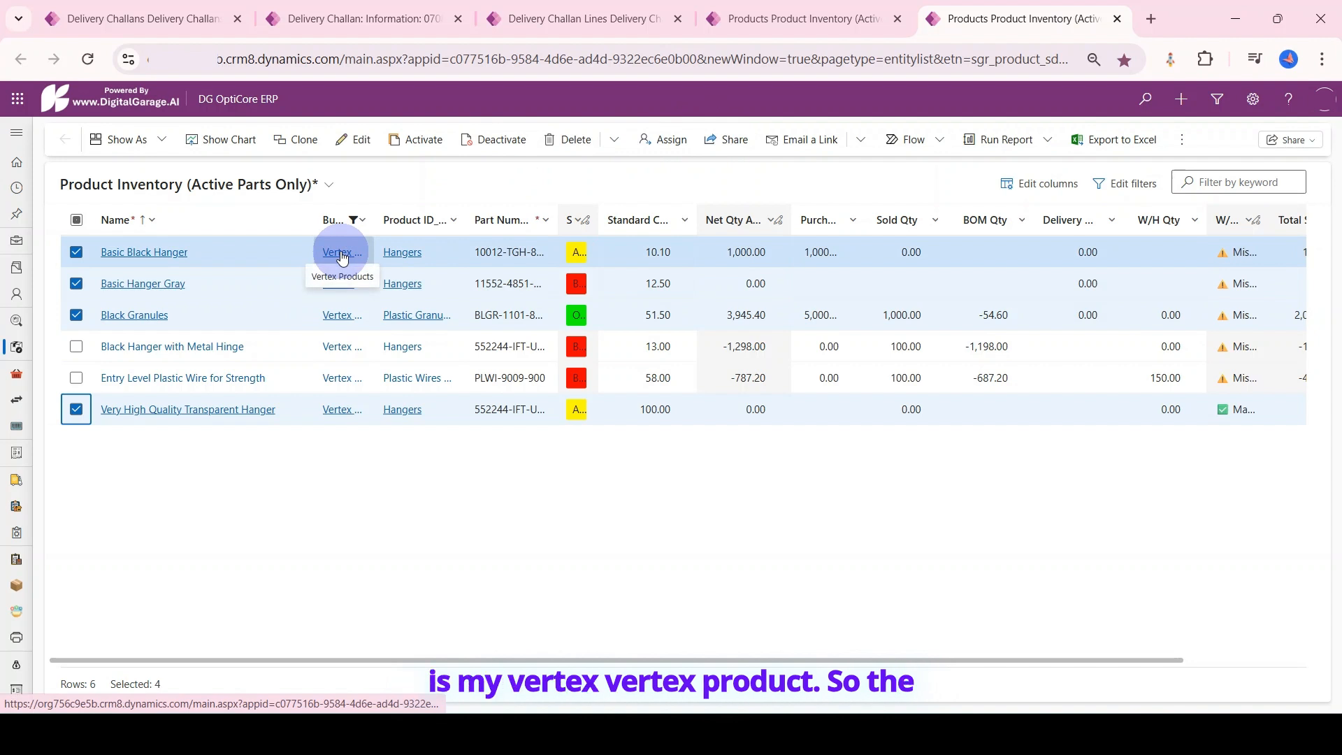
click(78, 225)
click(458, 147)
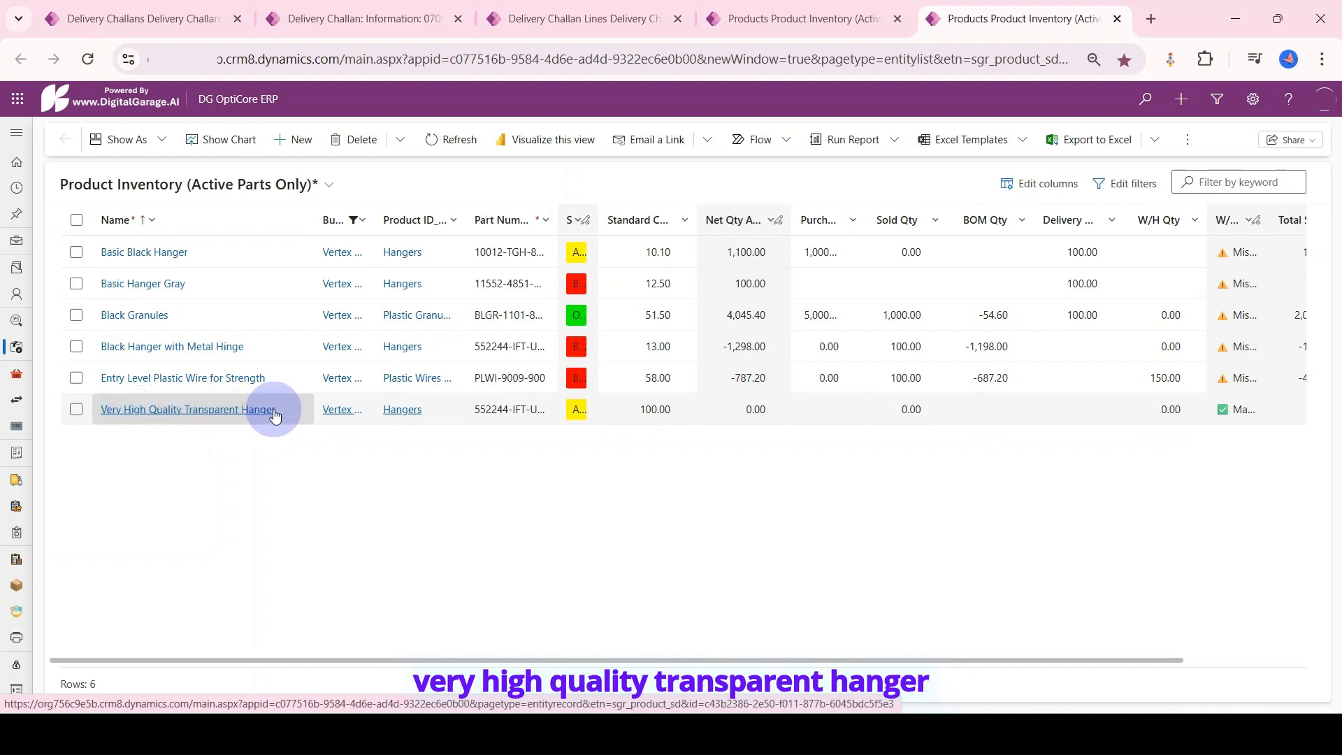
Compare the transparent hanger's product name between the Grand Hangers and Vertex Products inventories
click(804, 18)
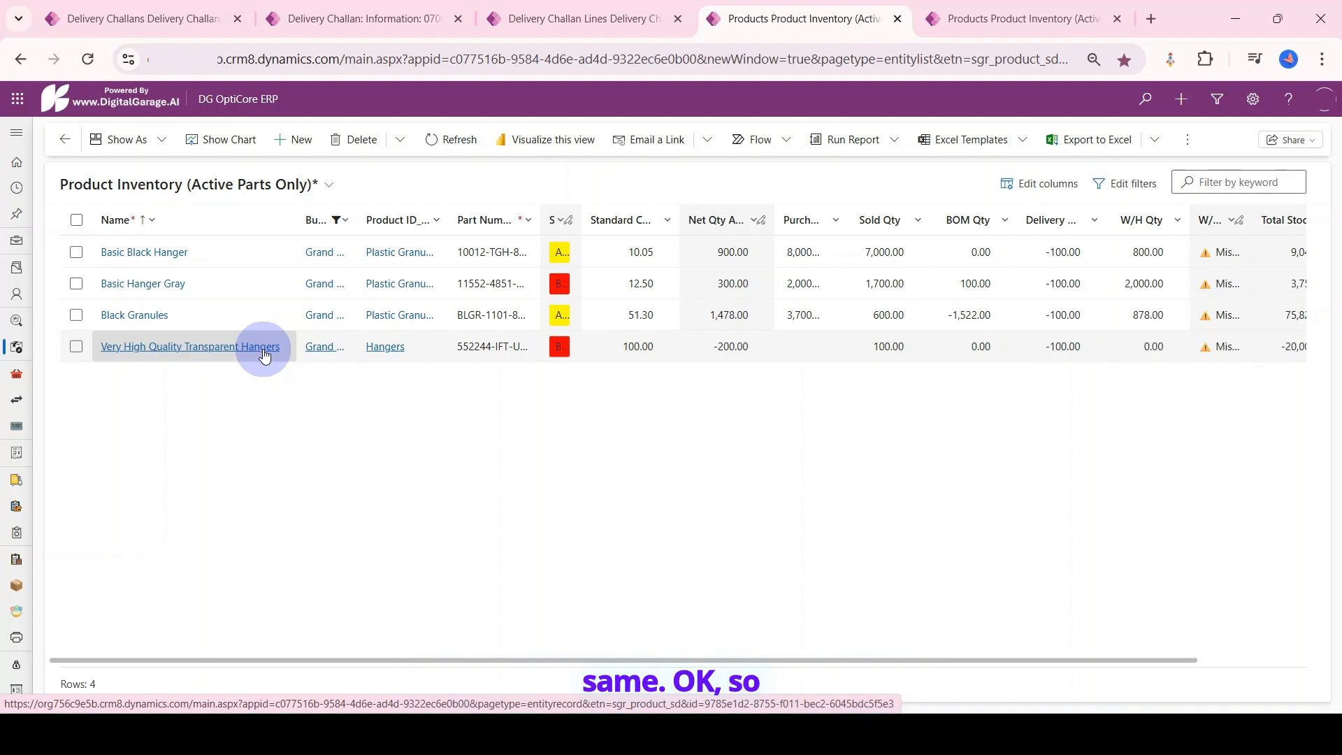
key(ctrl+Tab)
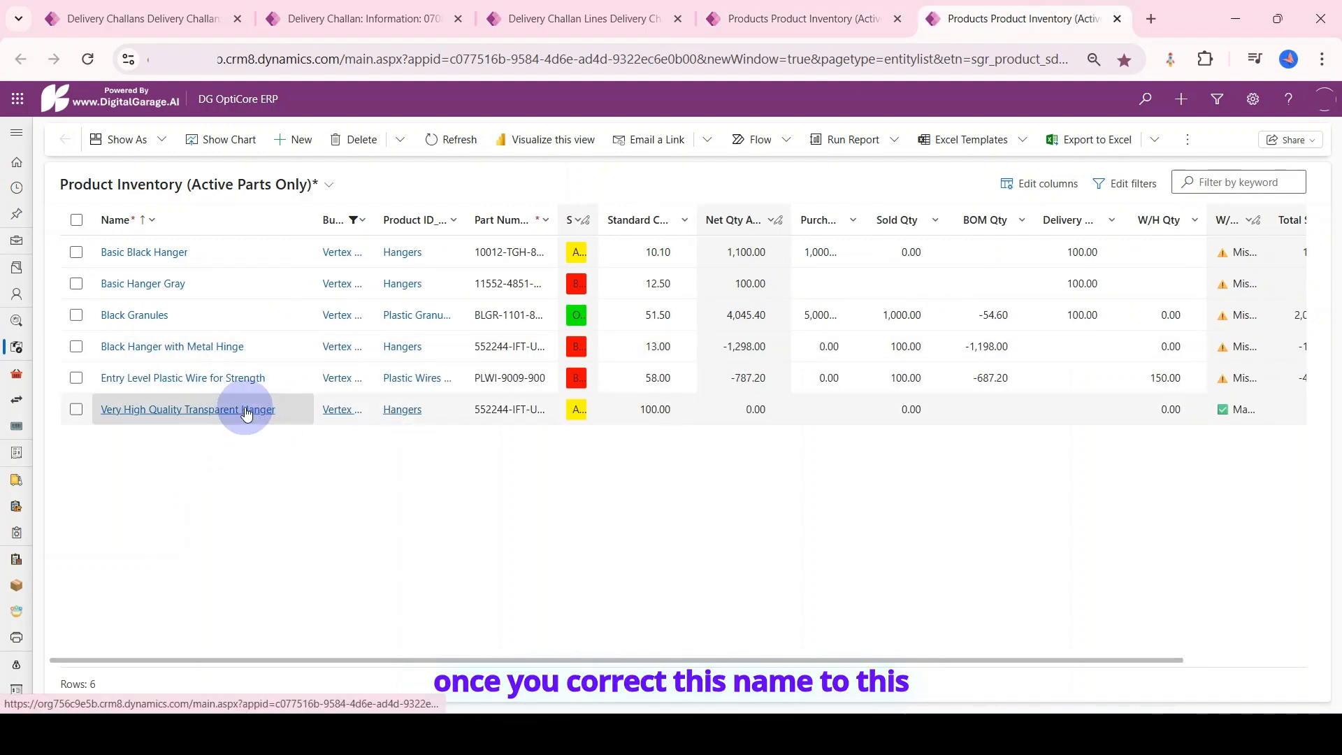
key(ctrl+shift+Tab)
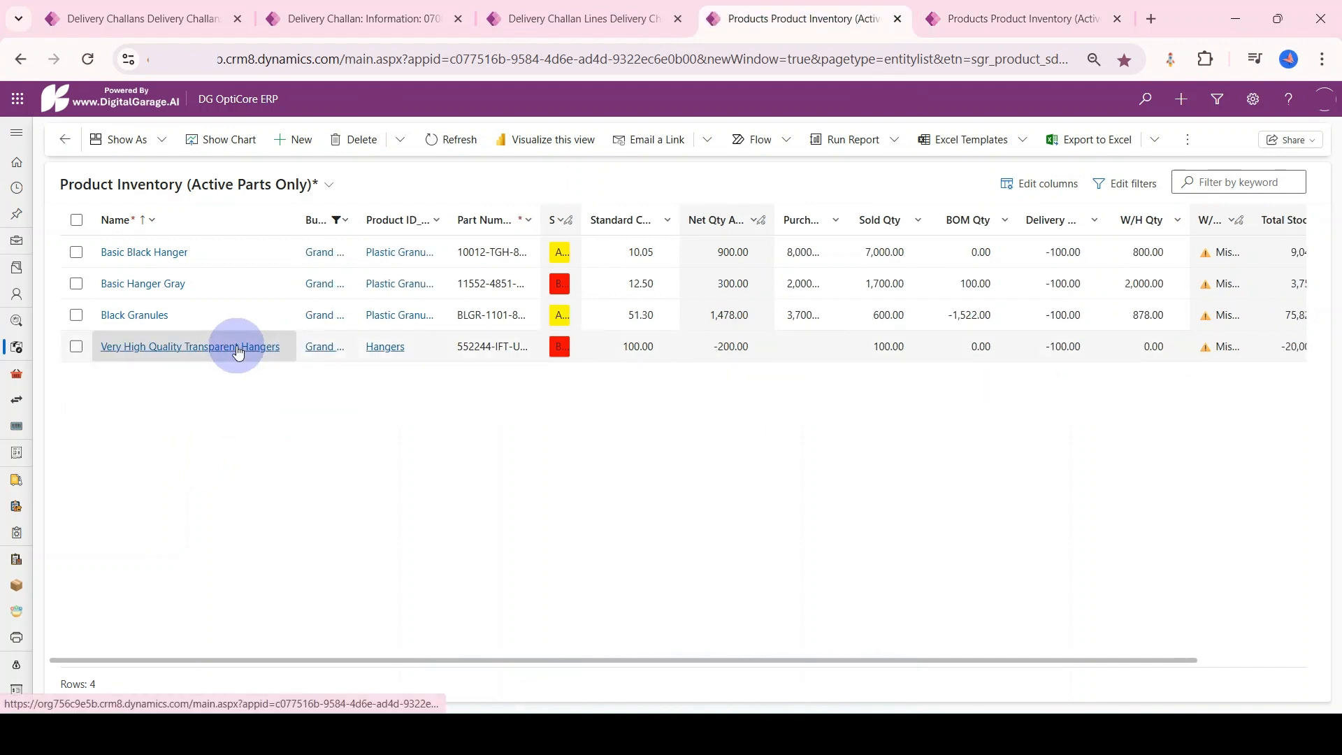
click(980, 9)
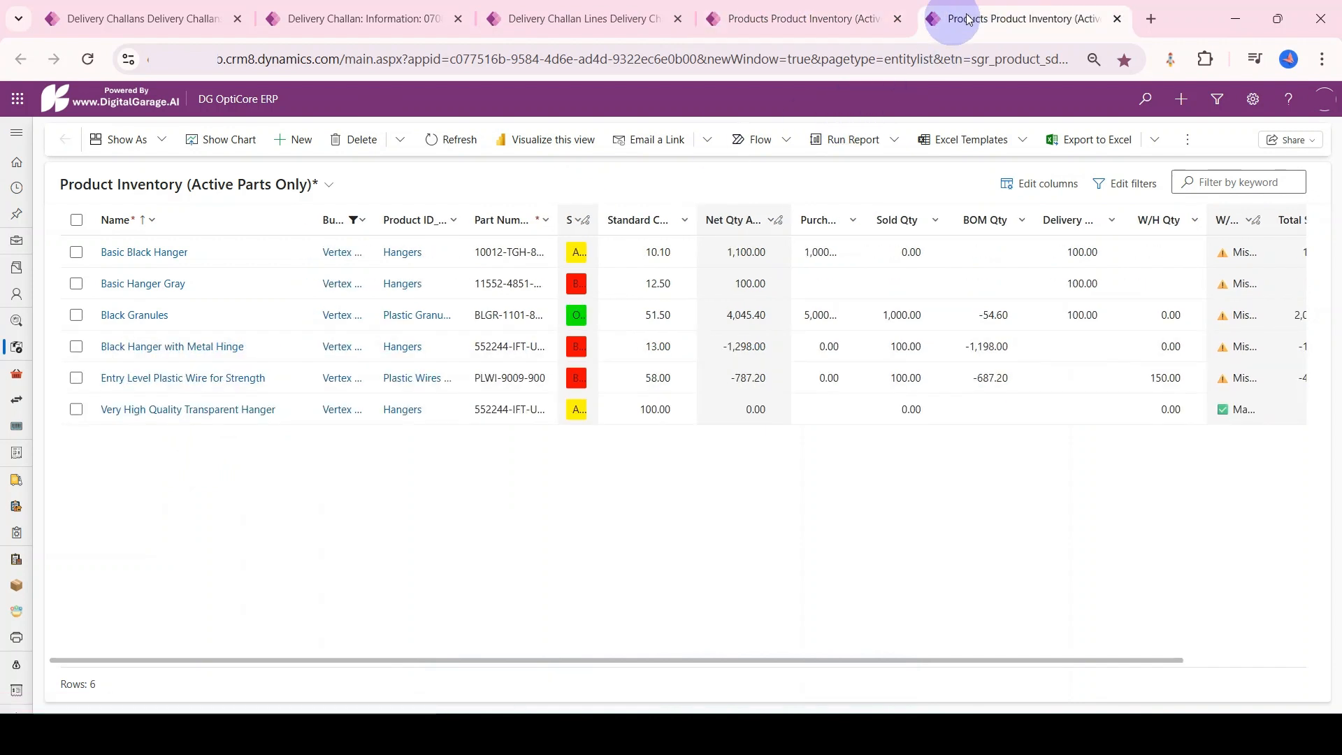
Add a line for Very High Quality Transparent Hanger with quantity 100 to the incoming Vertex Products challan and save it
click(530, 18)
click(387, 18)
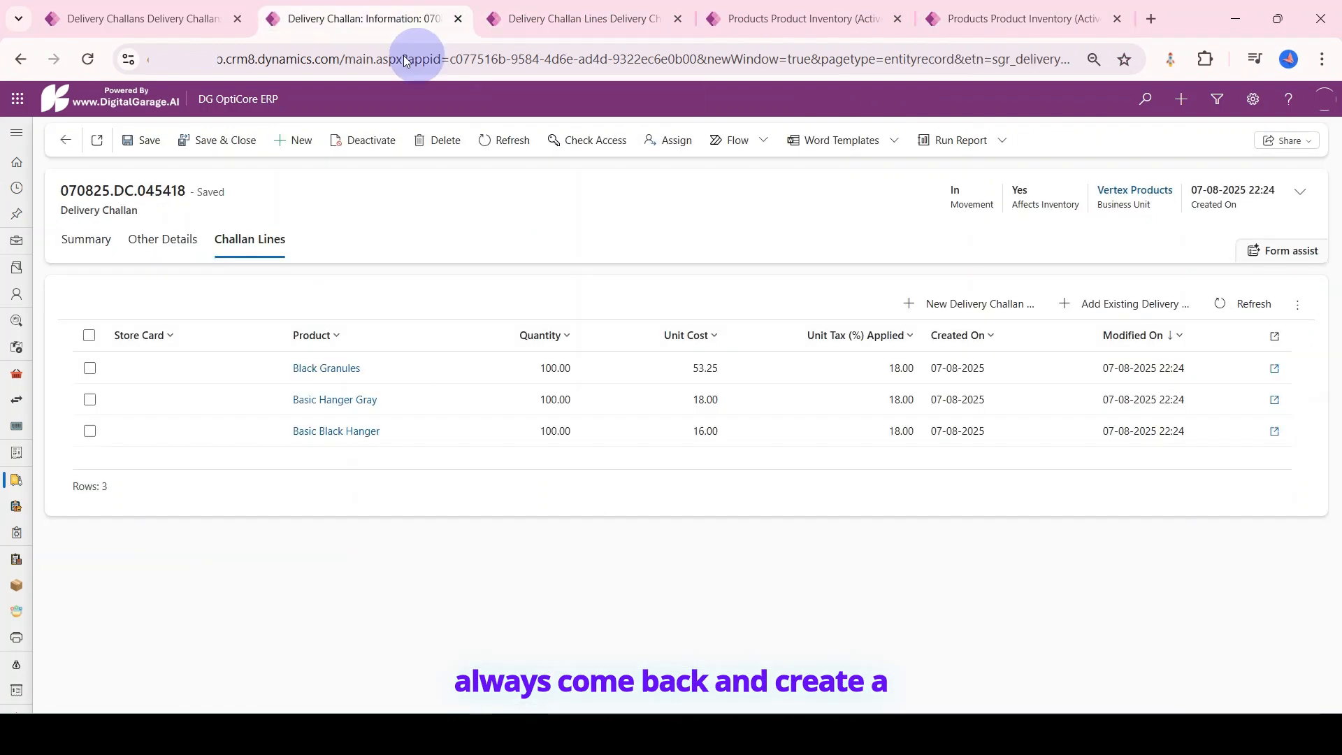
click(1006, 305)
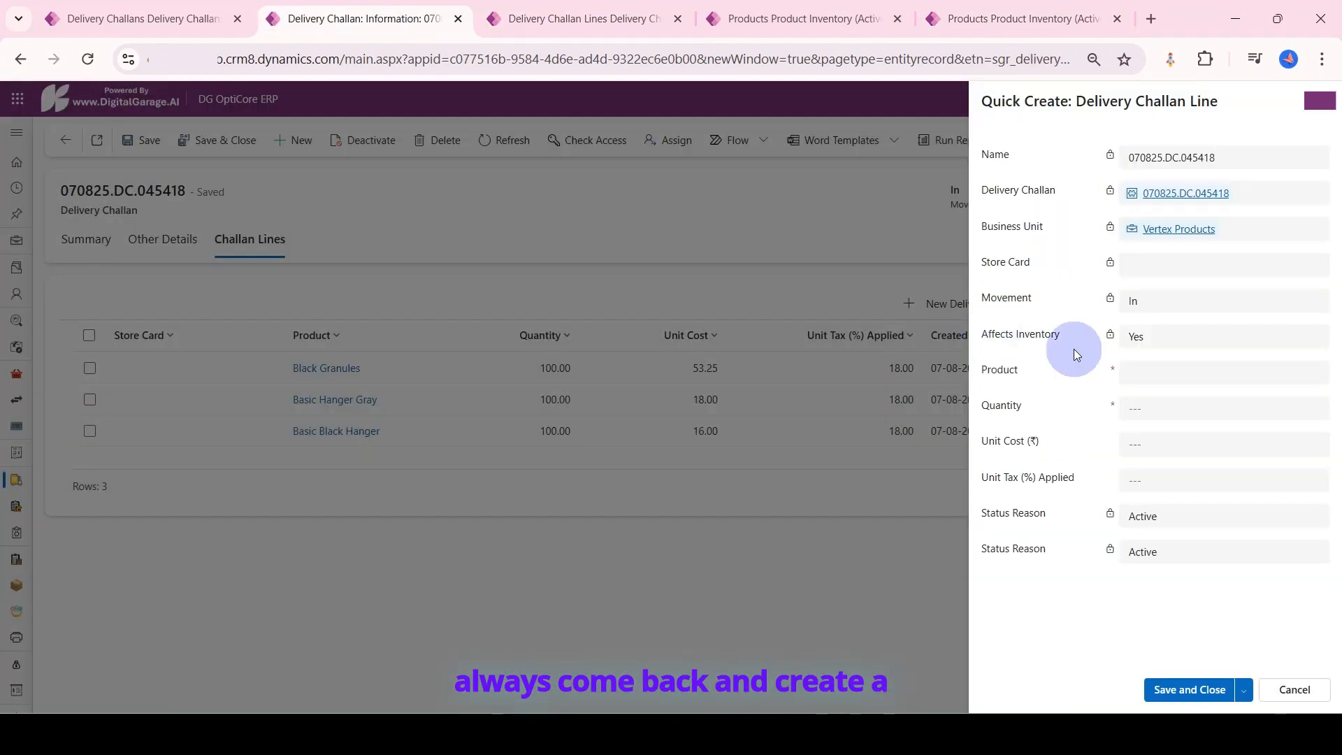
click(1323, 376)
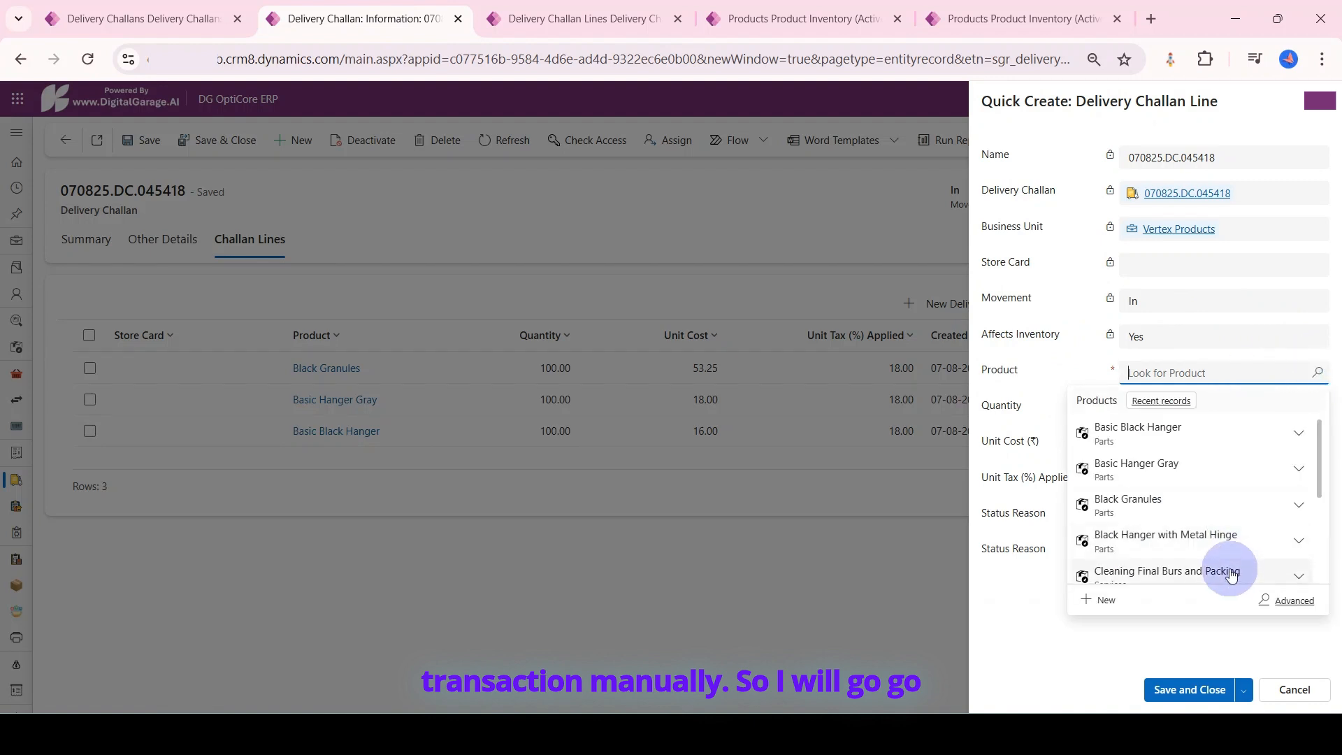
scroll(1226, 553, down, 2)
scroll(1225, 546, down, 1)
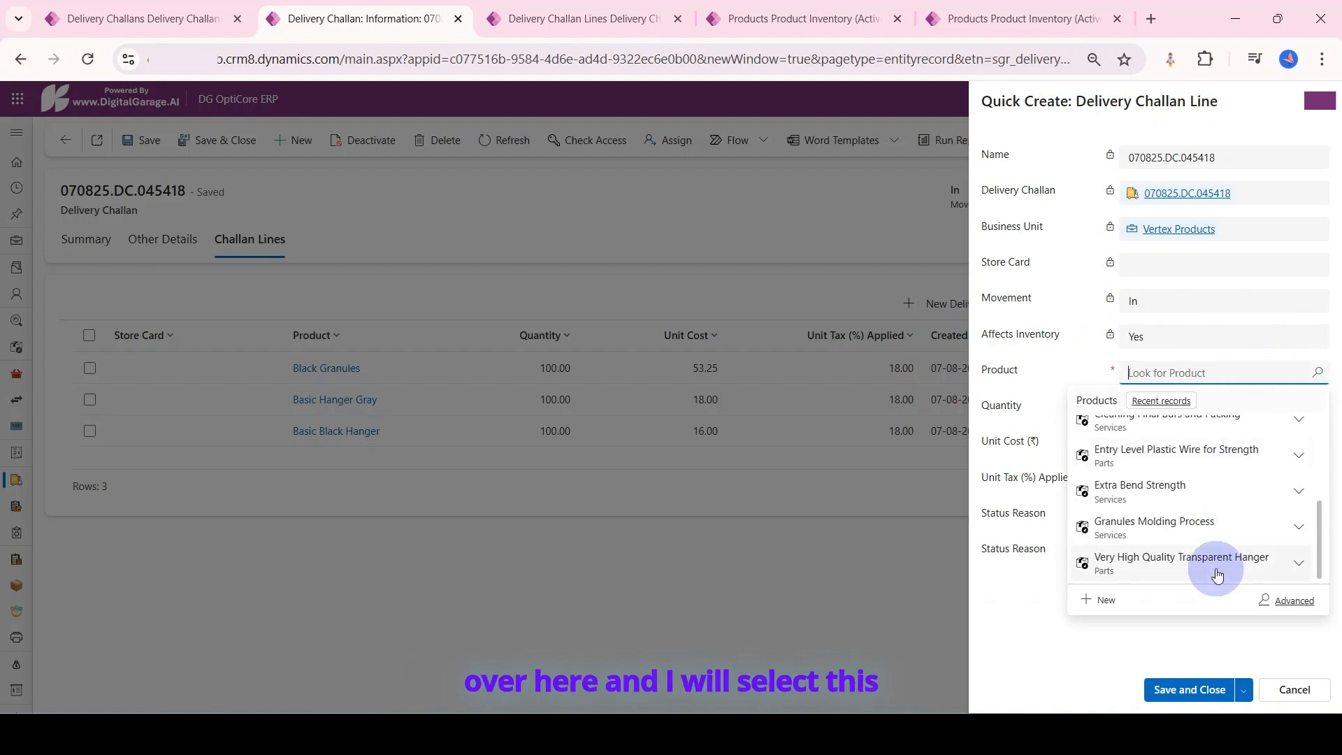
click(1166, 408)
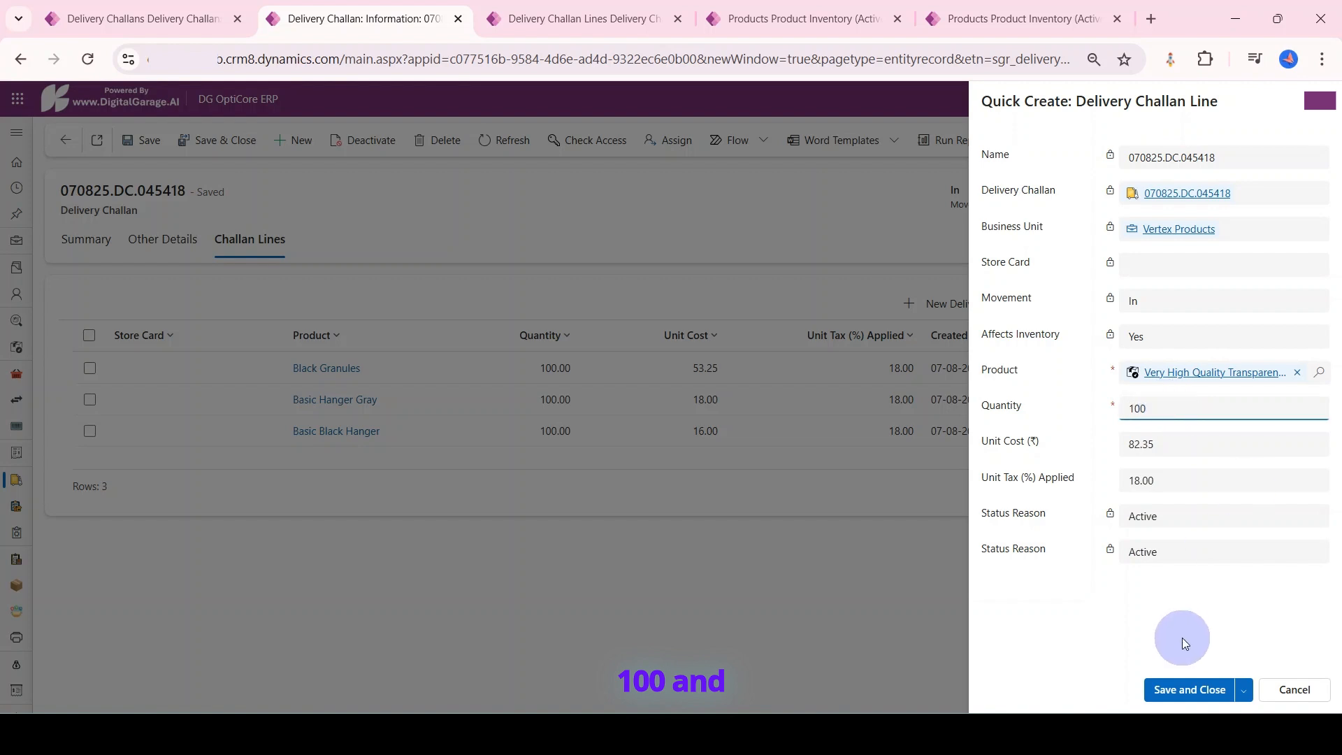
click(1196, 691)
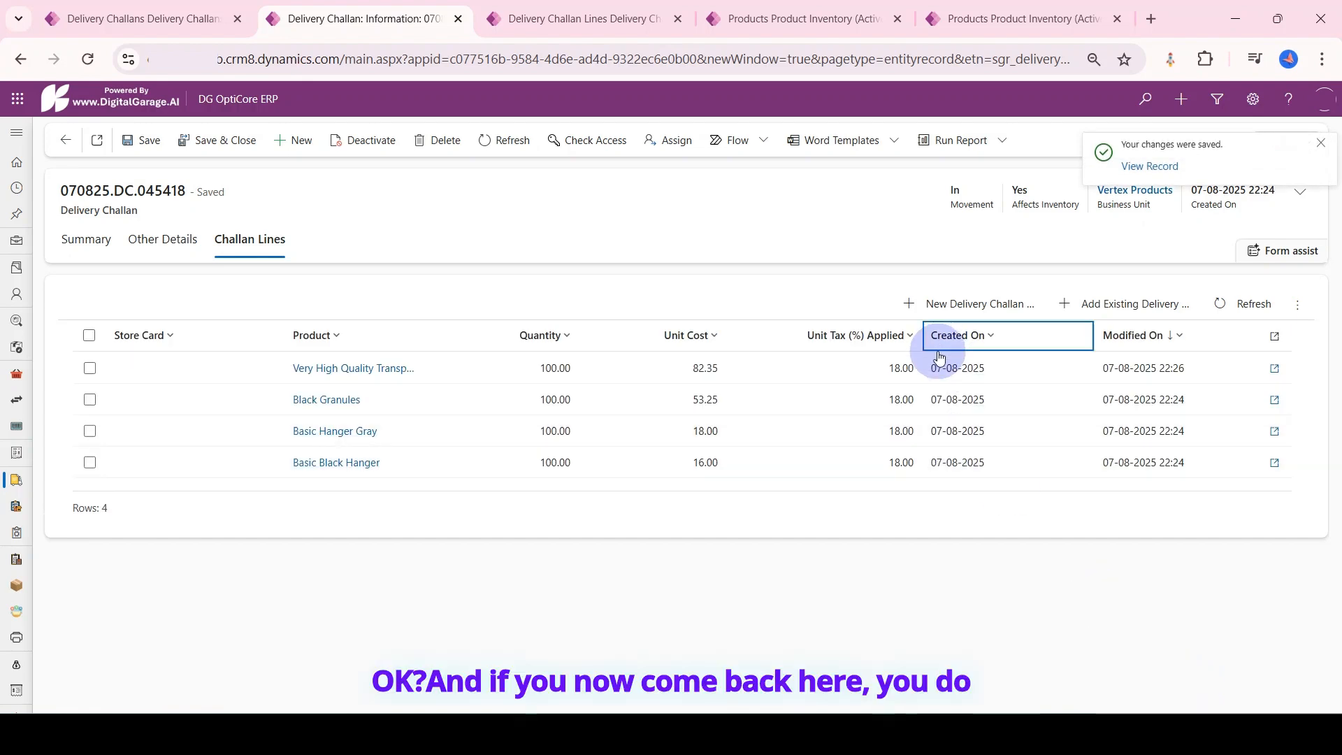
Refresh the Vertex Products inventory to check the transparent hanger's quantity, and bring up the list of delivery challans
click(999, 29)
click(459, 148)
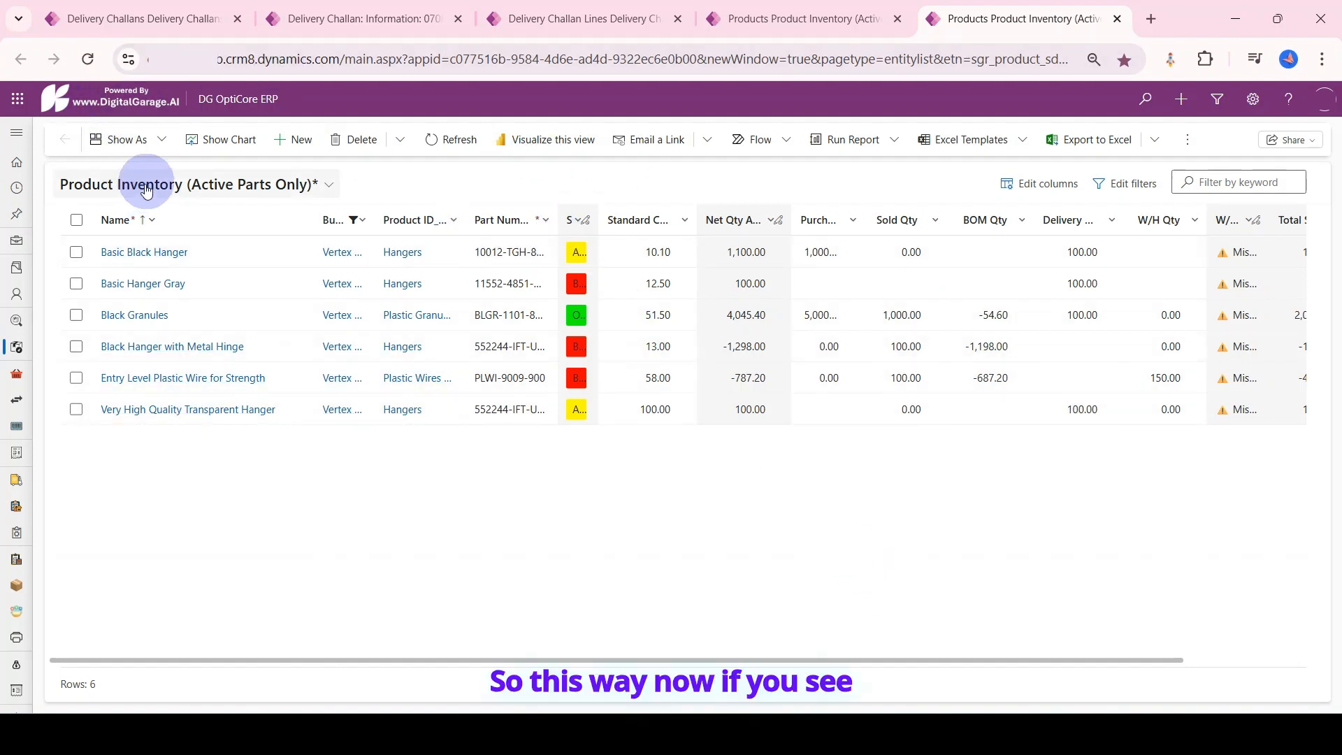
click(318, 19)
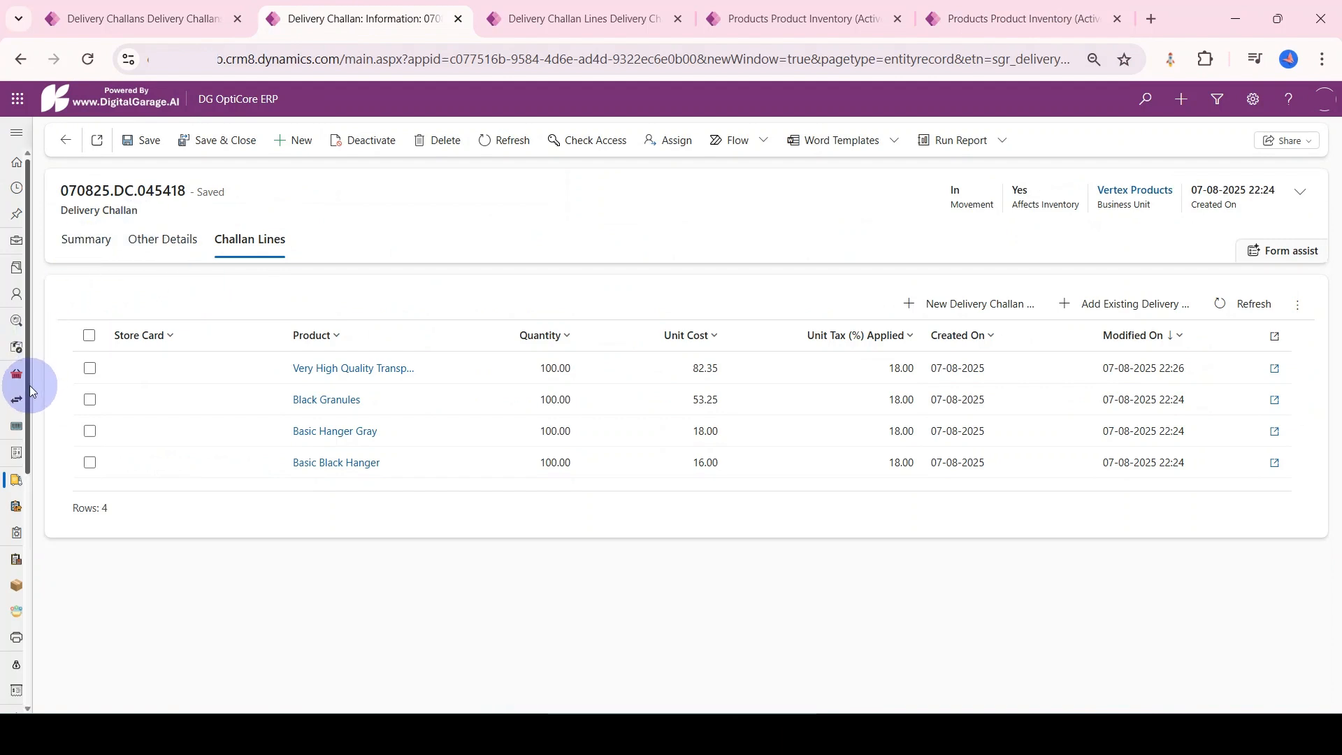
click(12, 489)
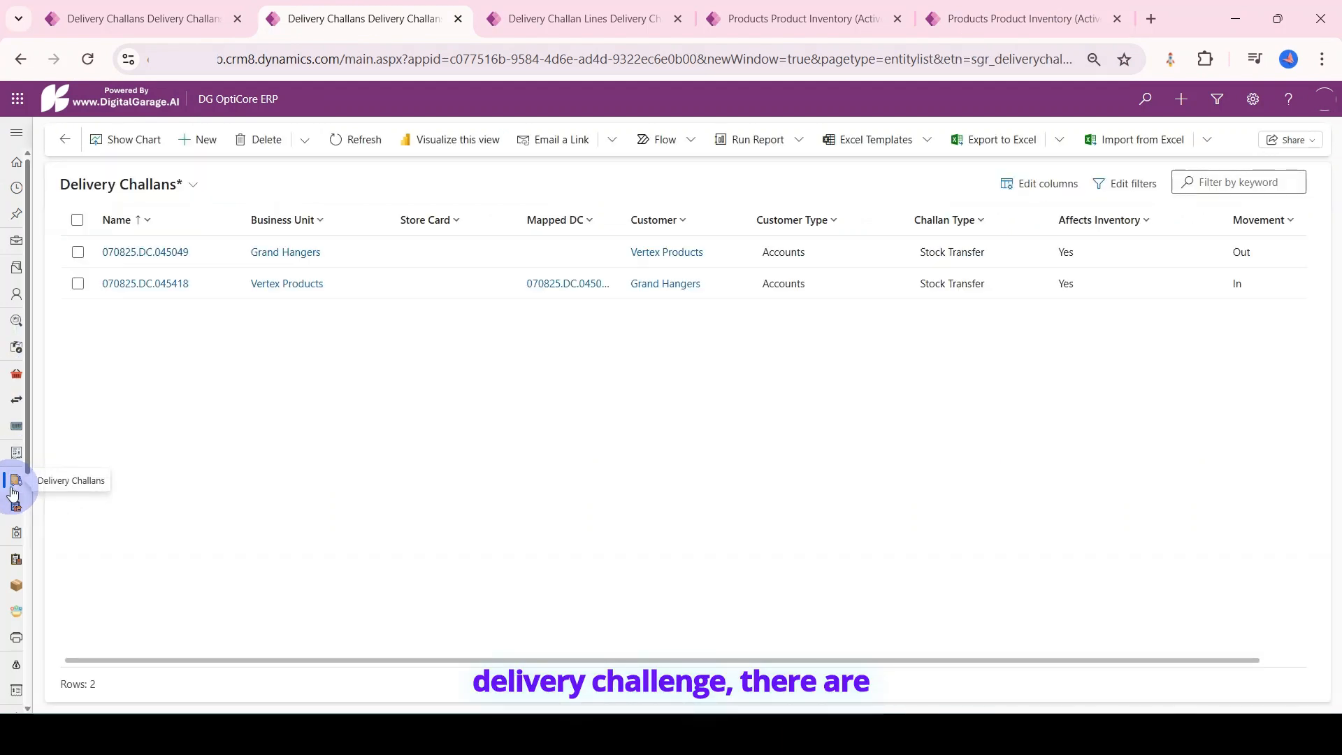